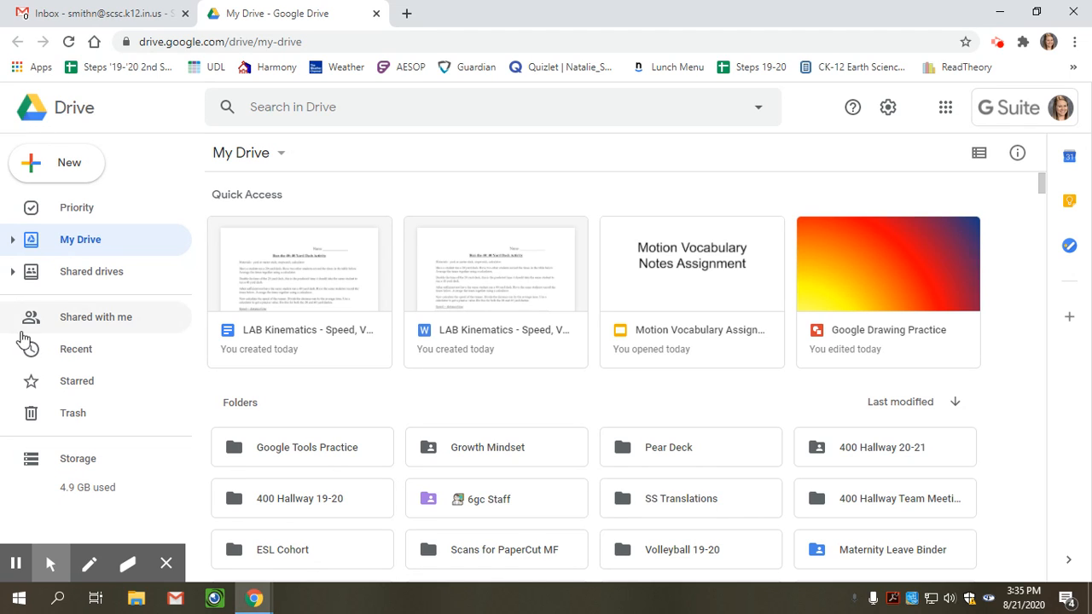
- Create a new Google Drawings file from Drive
left_click(57, 167)
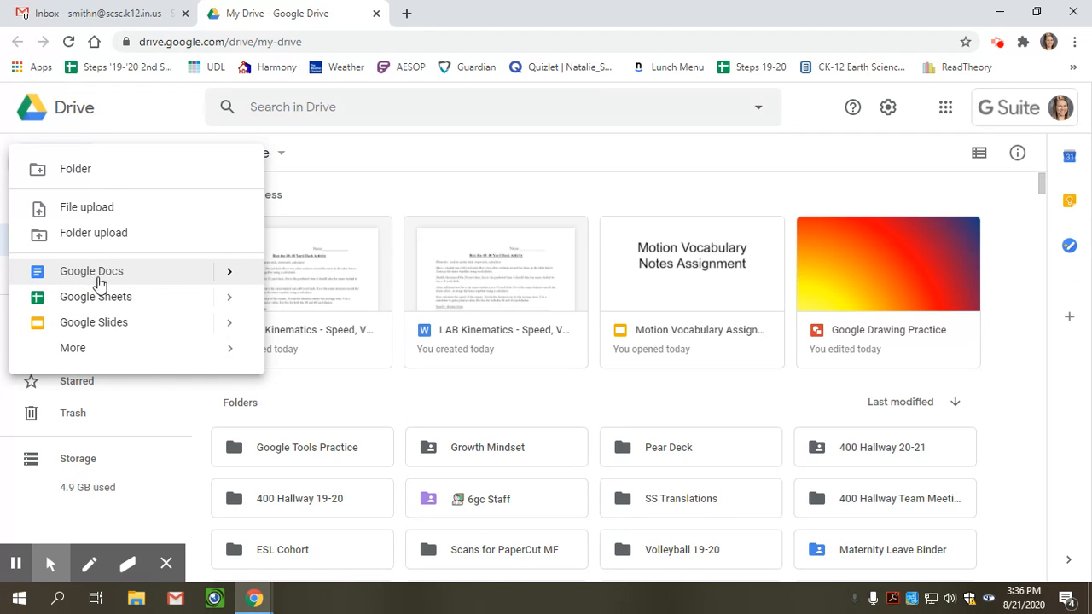
left_click(77, 355)
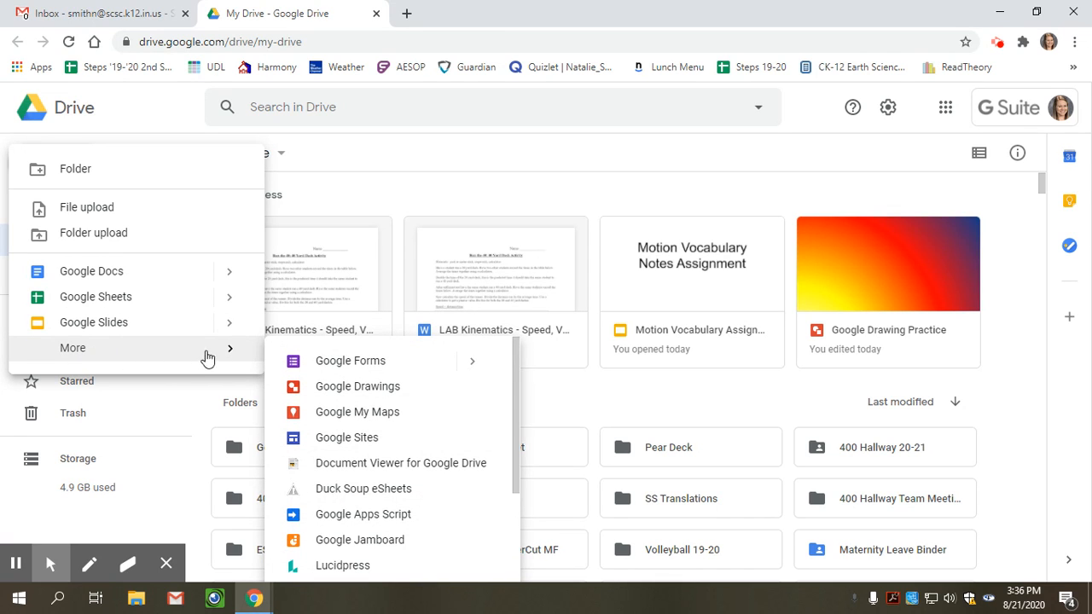
left_click(410, 390)
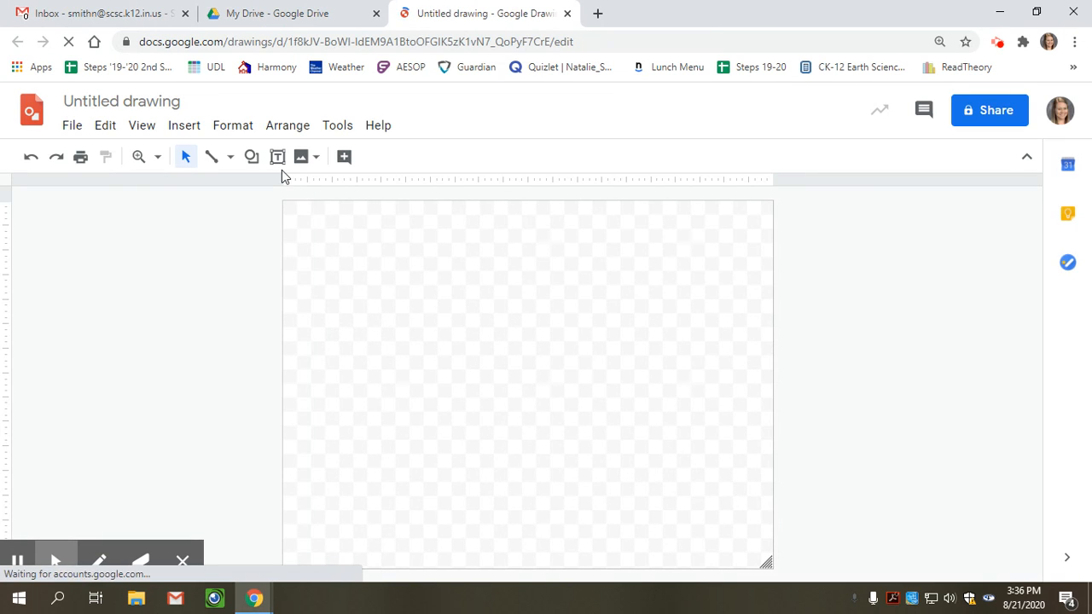
- Rename the untitled drawing with the owner's surname followed by "Google Drawing Practice"
left_click(150, 102)
type("Smith ")
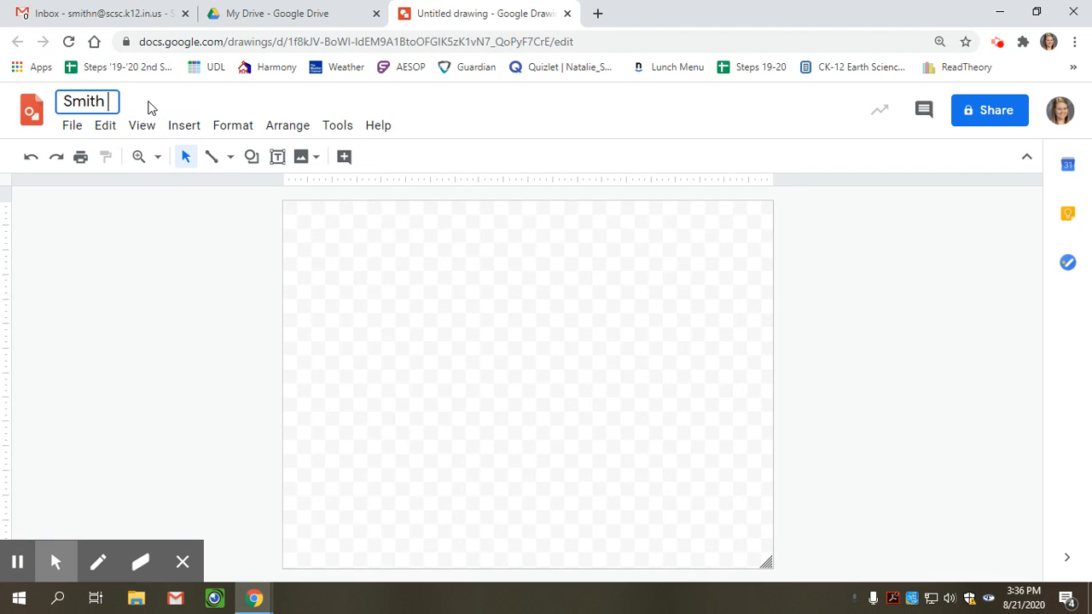
type("Google Drawing P")
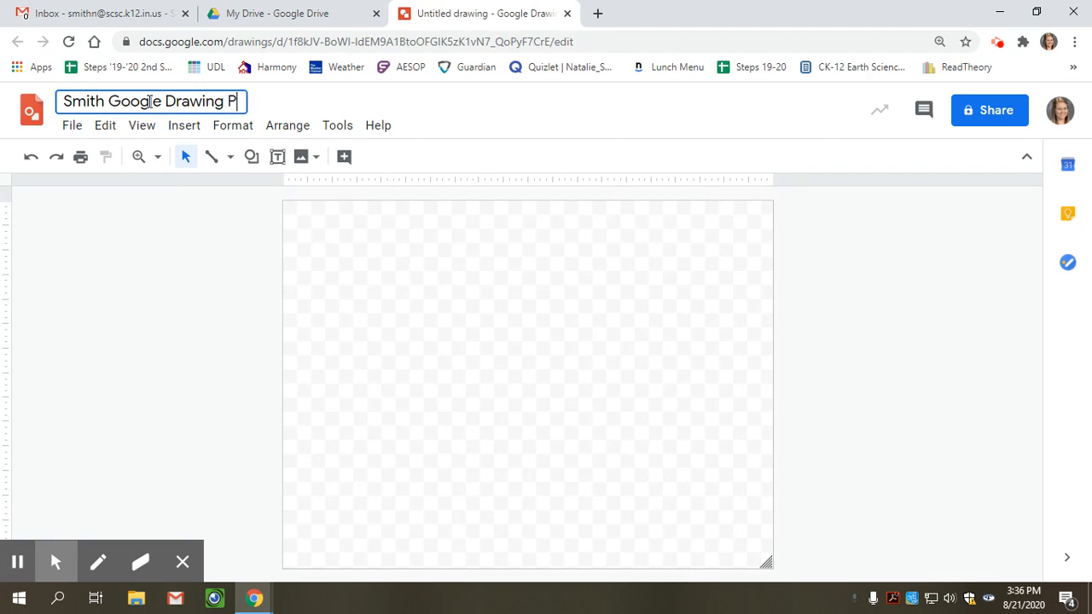
type("ractie")
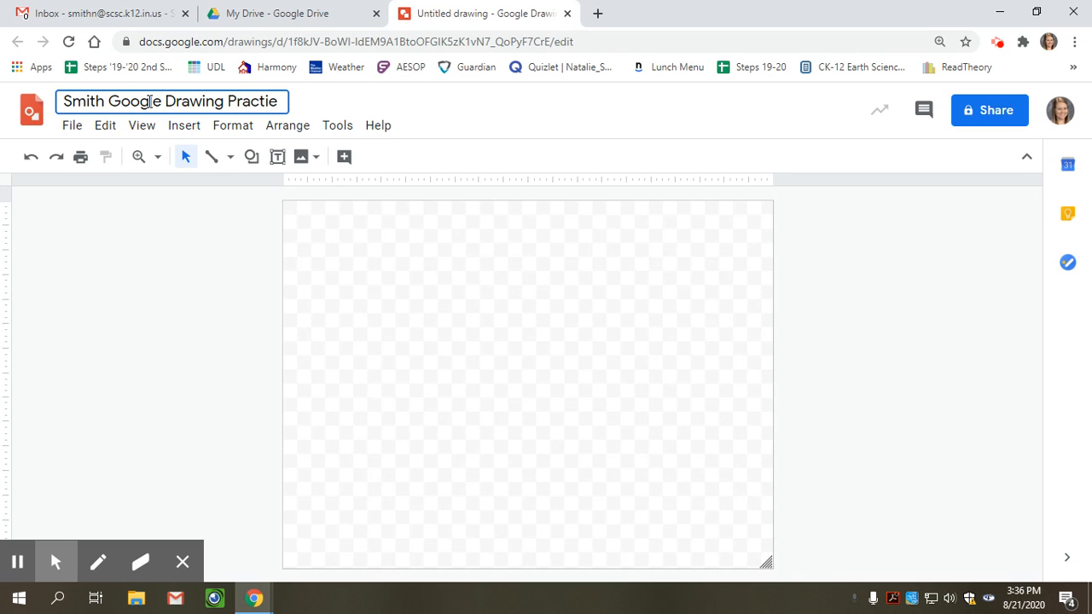
key("BackSpace")
type("ce")
left_click(381, 328)
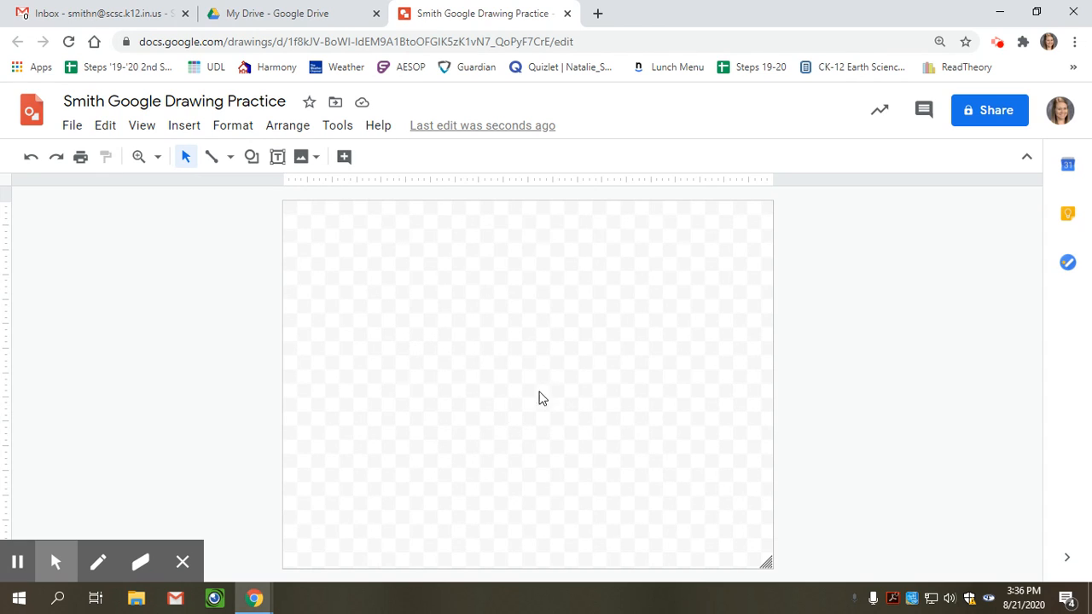
- Set the canvas background to solid magenta
right_click(467, 333)
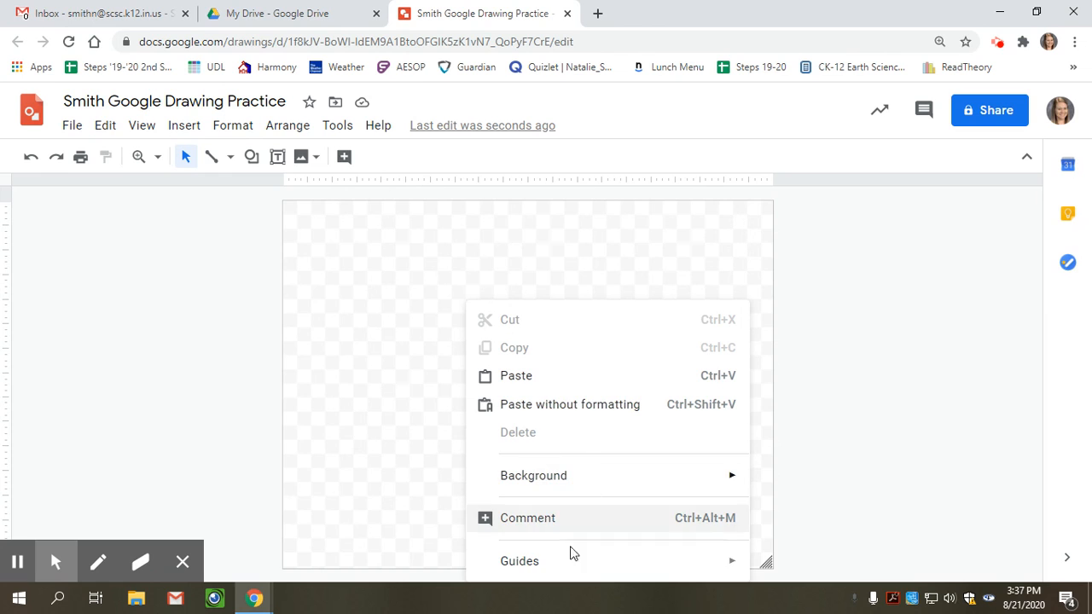
mouse_move(569, 485)
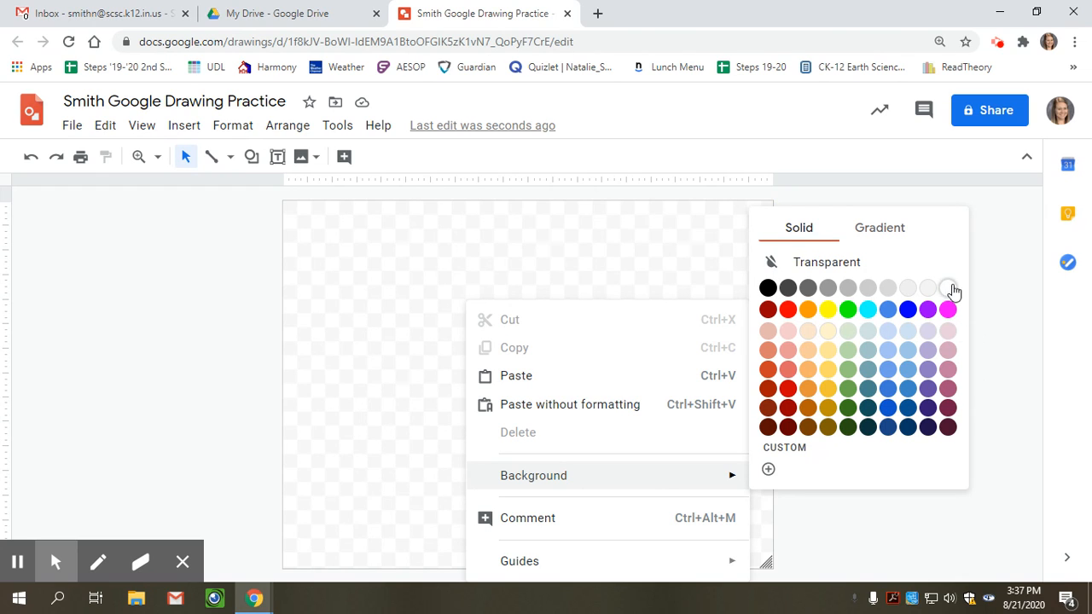
left_click(948, 309)
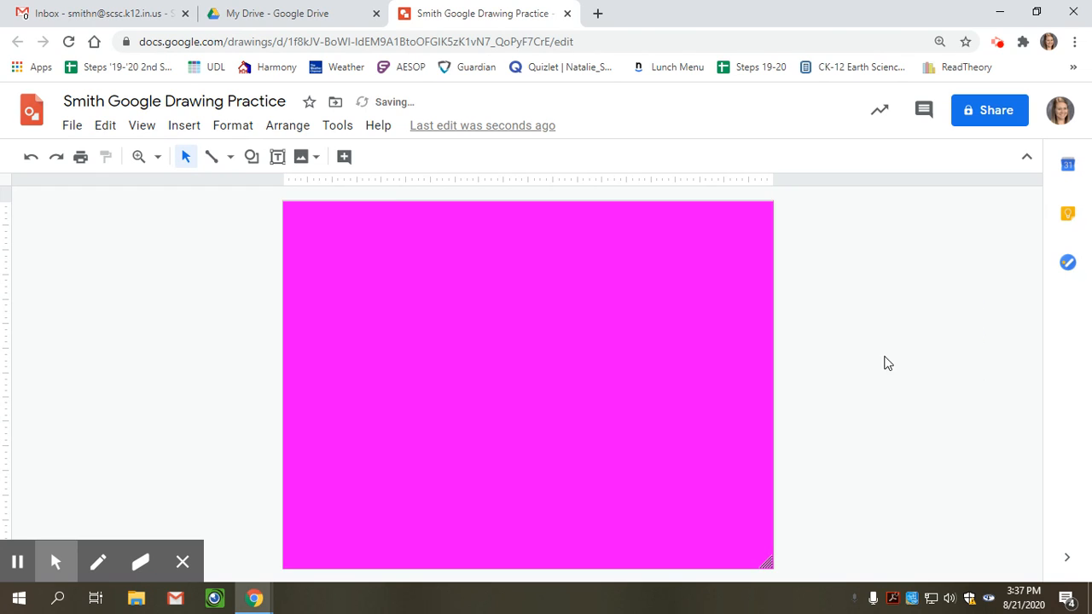
- Change the canvas background to the dark purple radial gradient preset
right_click(467, 294)
mouse_move(529, 475)
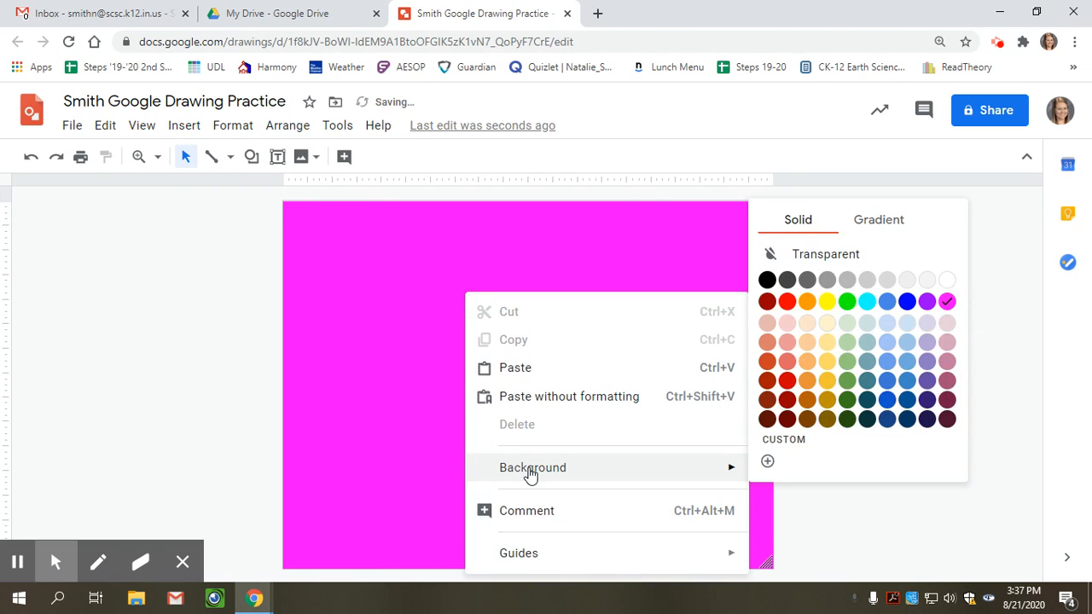
left_click(883, 223)
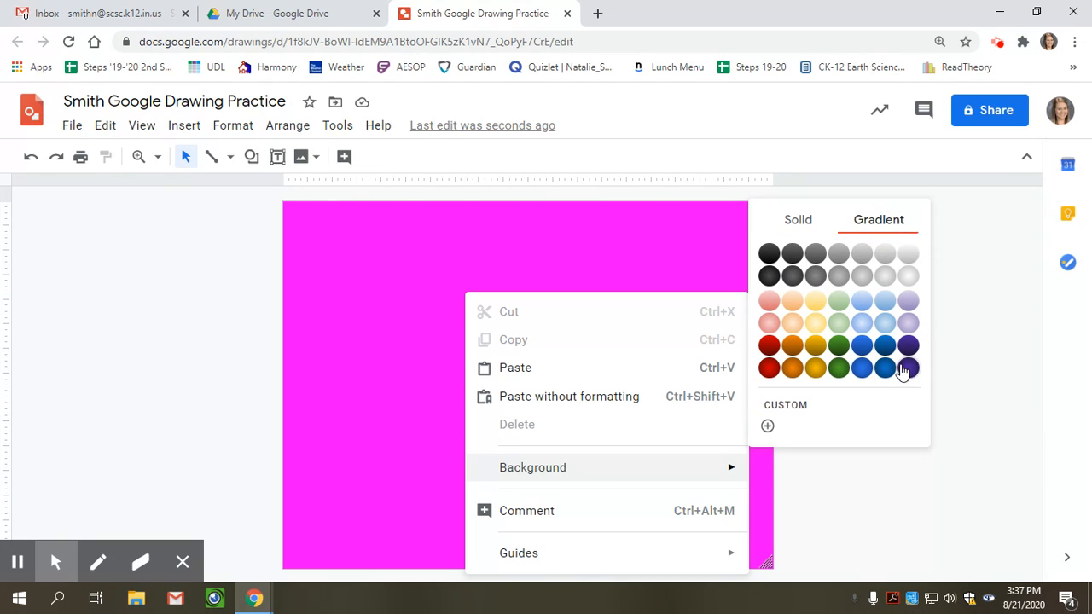
left_click(907, 367)
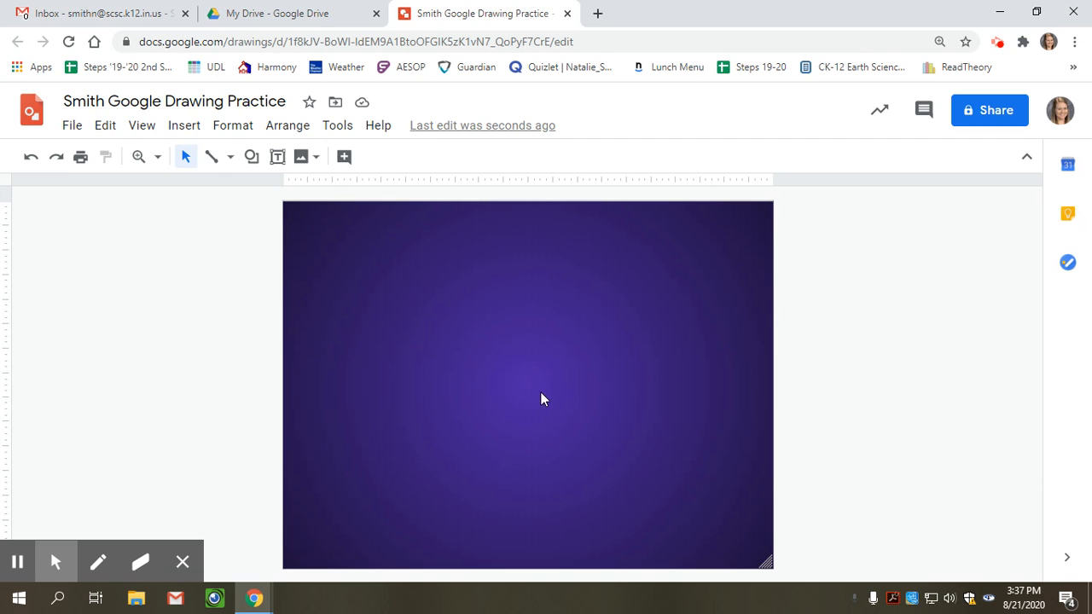
- Start a custom gradient for the background and set its first stop to cyan
right_click(519, 349)
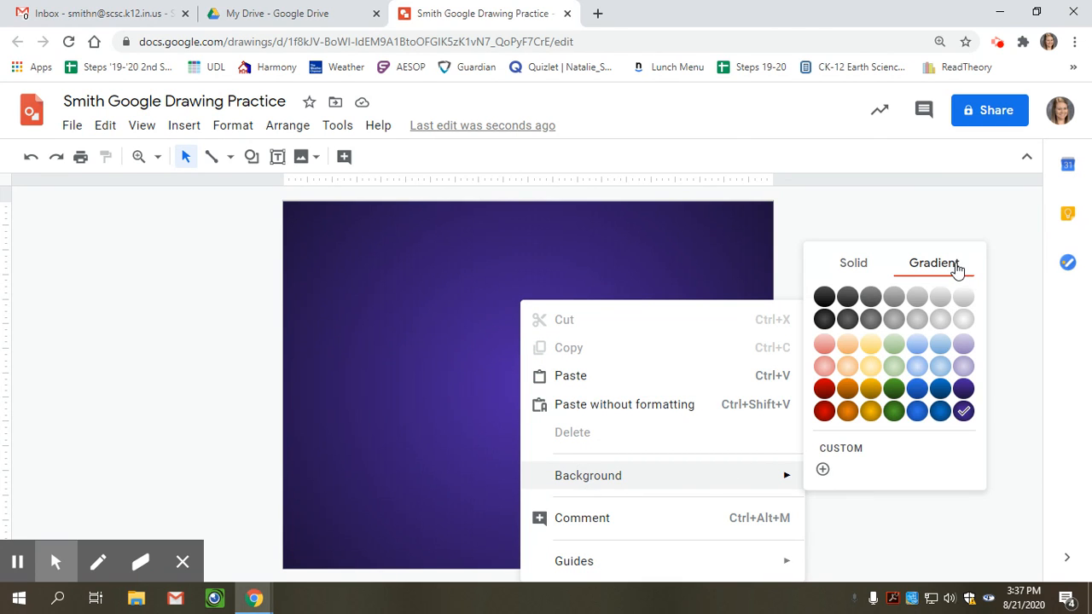
left_click(845, 458)
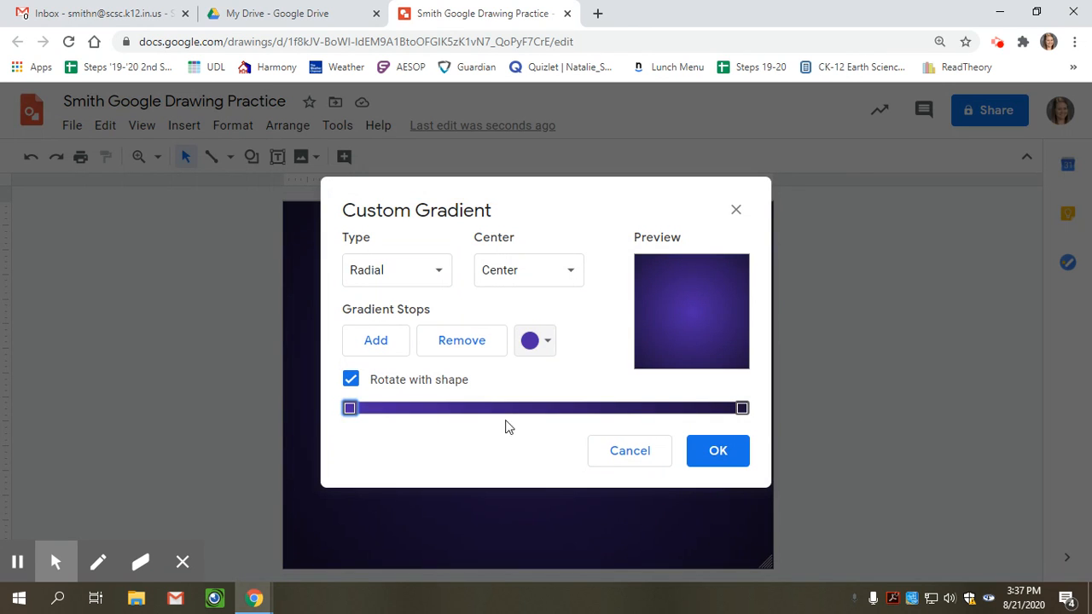
left_click(350, 408)
left_click(534, 341)
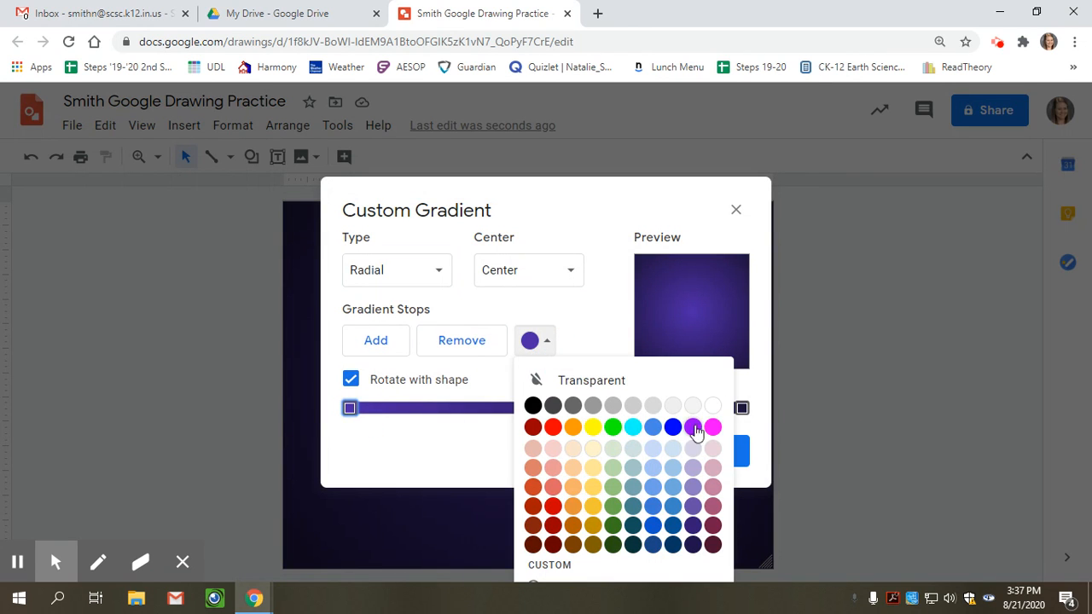
left_click(632, 427)
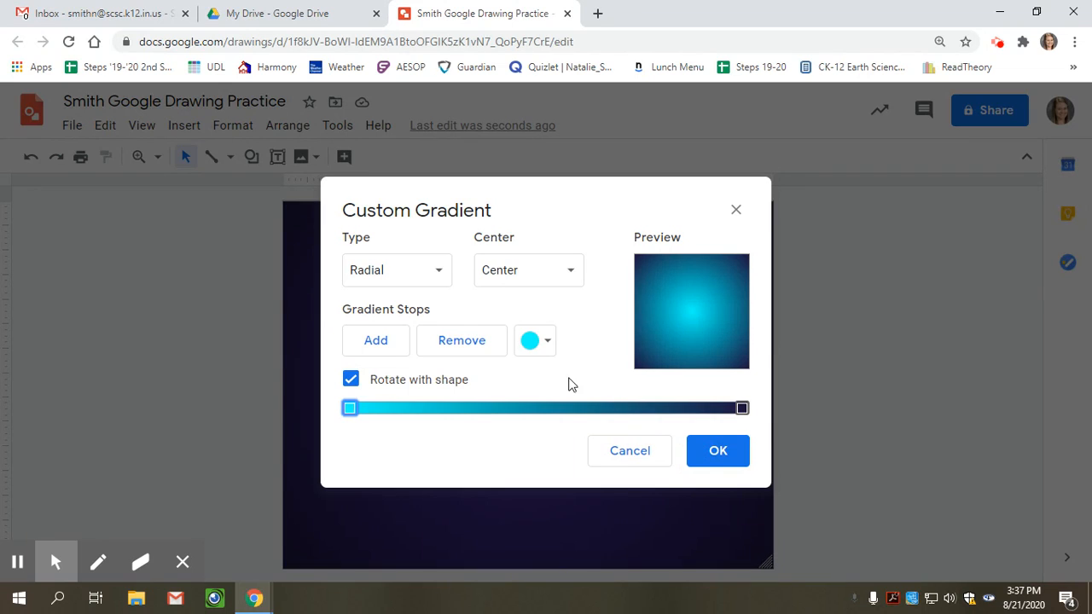
- Set the last gradient stop to bright purple and apply the custom gradient to the background
left_click(742, 408)
left_click(537, 342)
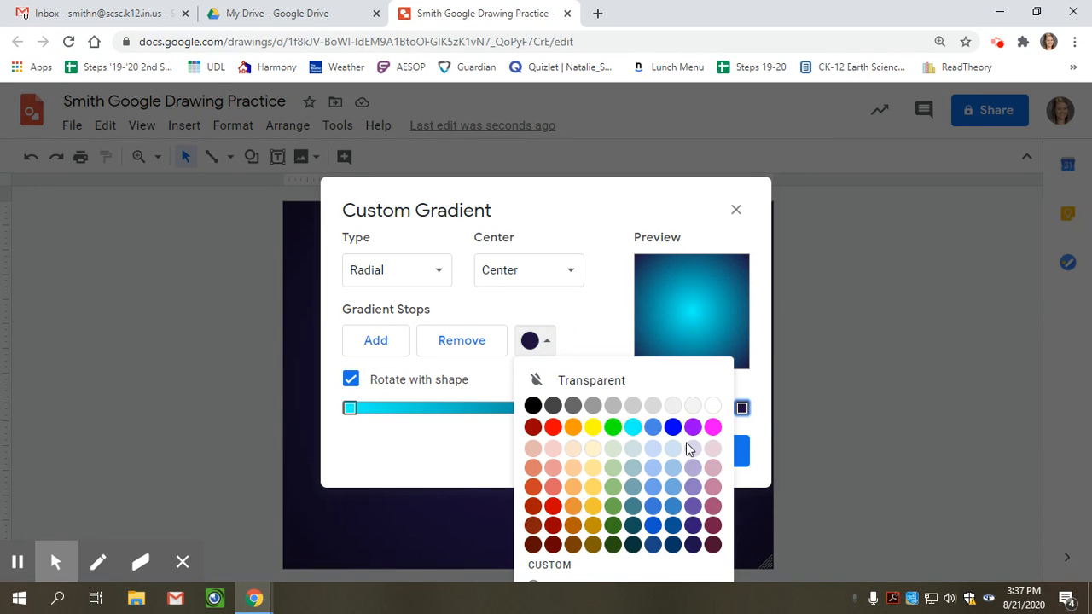
left_click(693, 545)
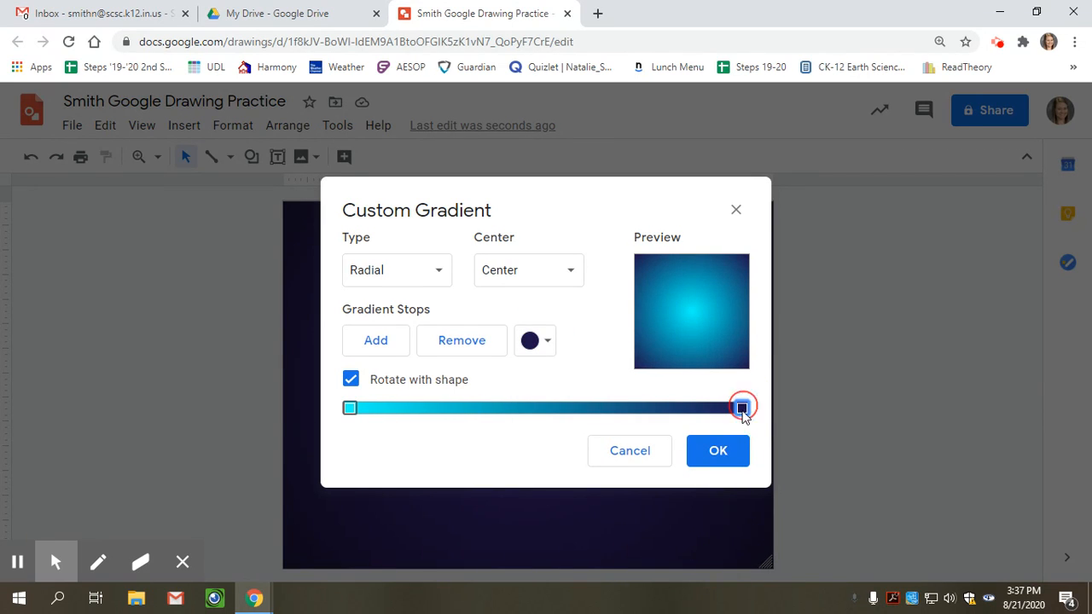
left_click(538, 341)
left_click(691, 426)
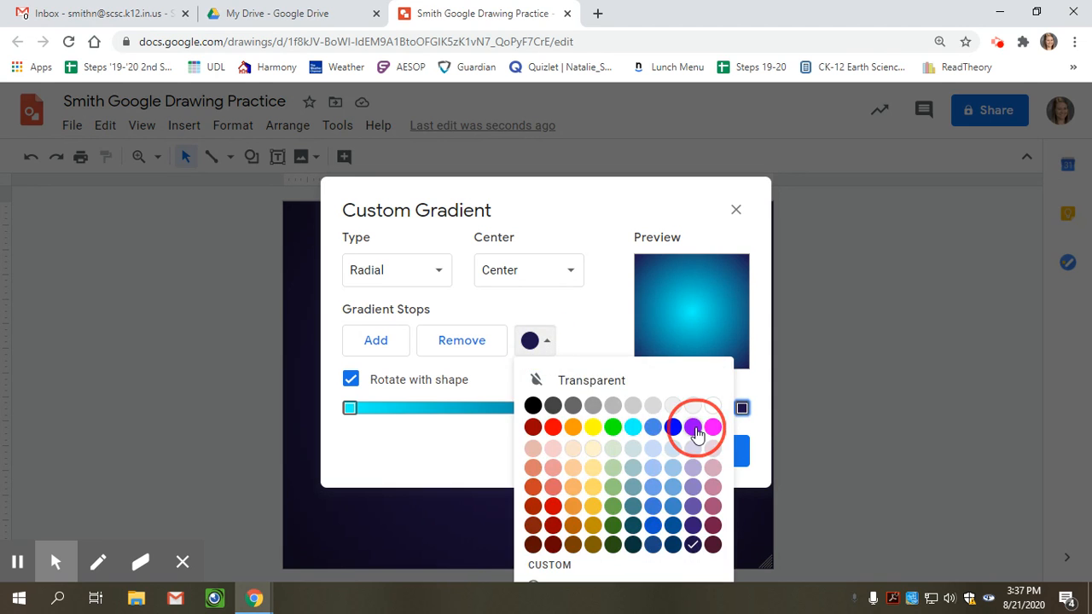
left_click(736, 467)
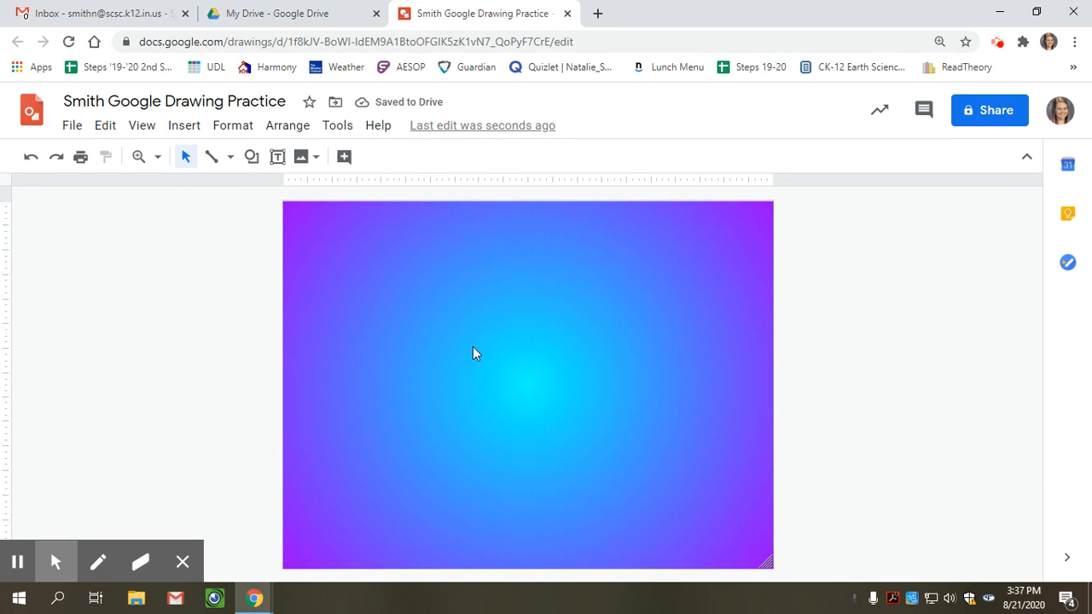
- Reopen the custom gradient settings for the background and keep the gradient type as Radial
right_click(463, 301)
mouse_move(536, 480)
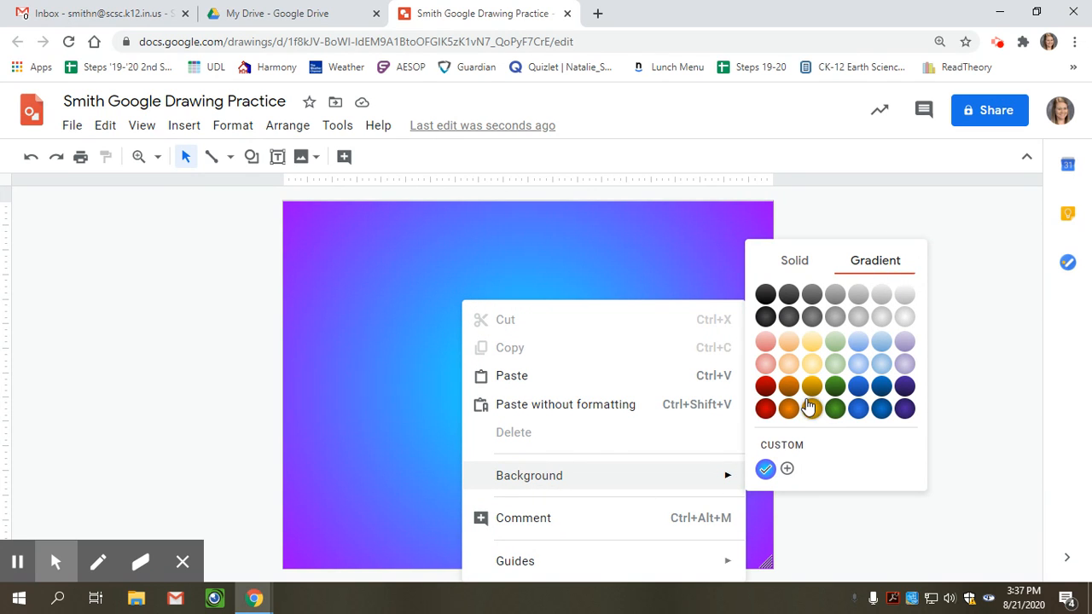
left_click(786, 470)
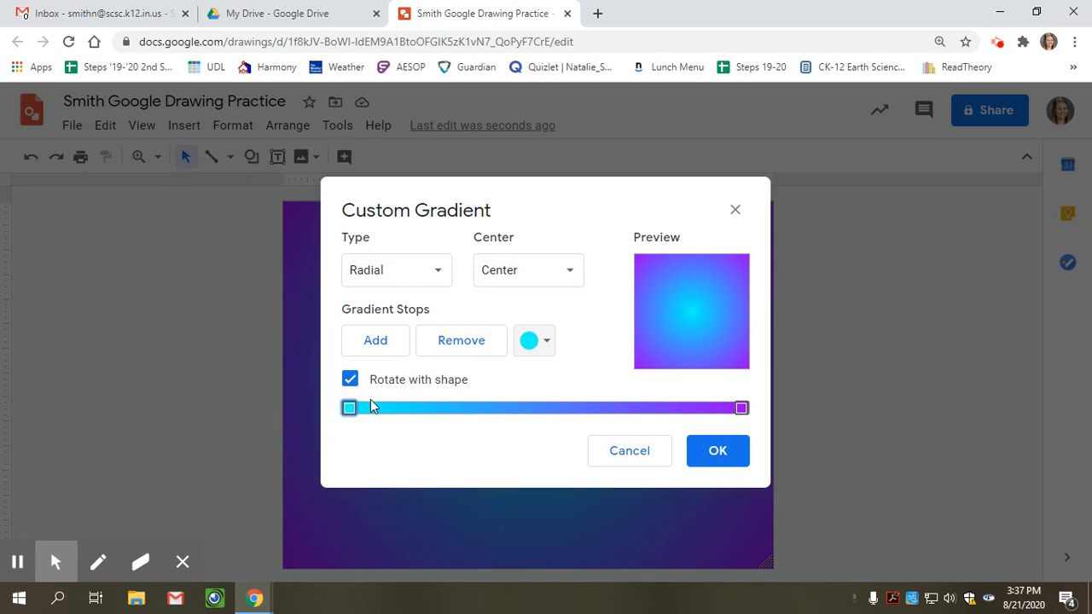
left_click(390, 280)
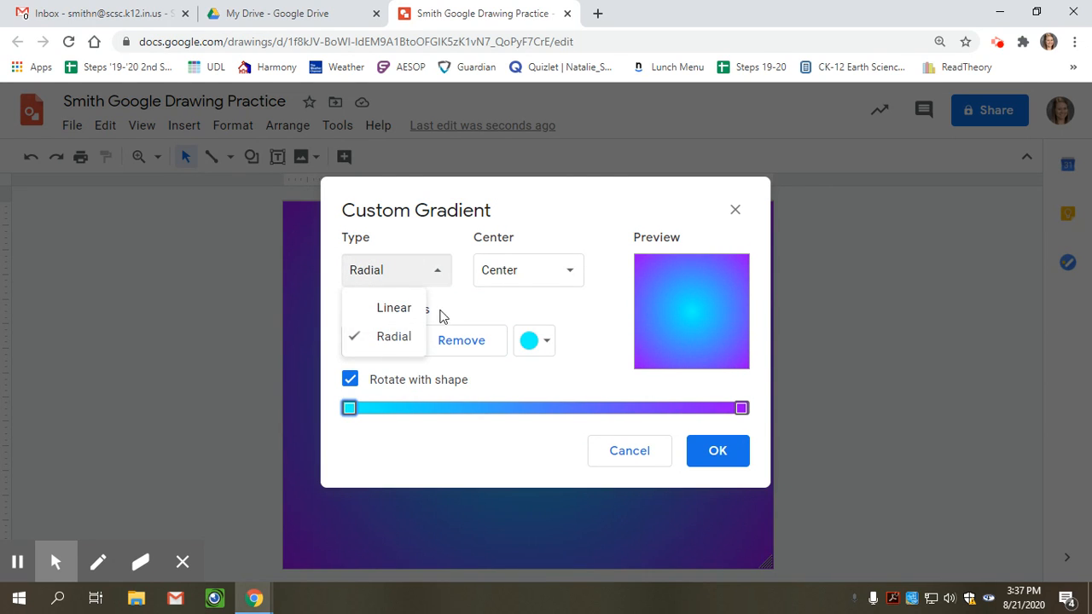
left_click(450, 308)
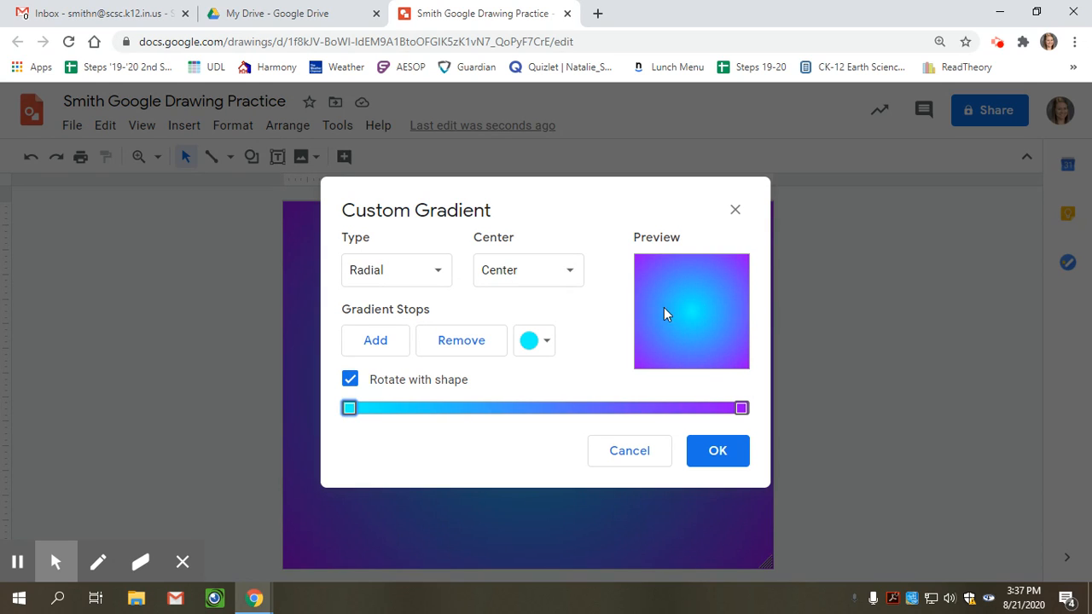
- Try the gradient center at Top left and Bottom right, and settle on Bottom left
left_click(568, 271)
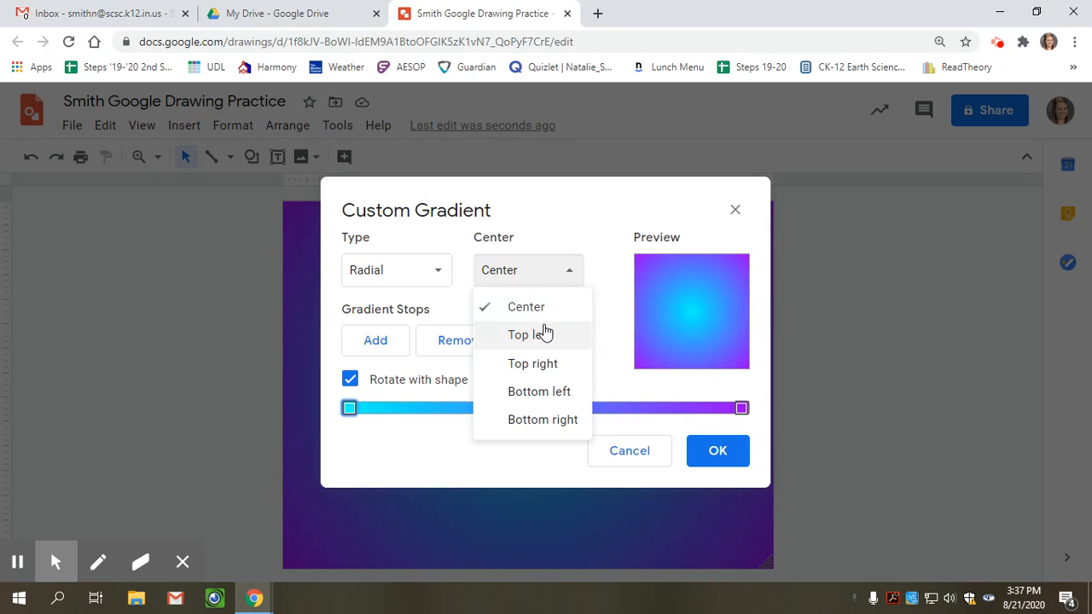
left_click(542, 333)
left_click(540, 273)
left_click(533, 389)
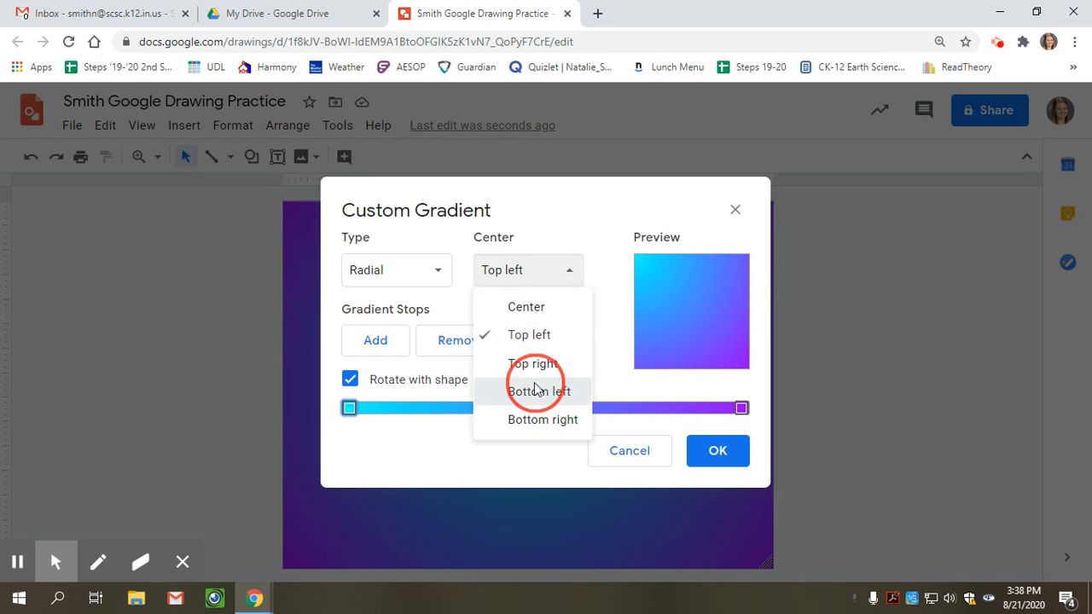
left_click(534, 279)
left_click(546, 435)
left_click(530, 271)
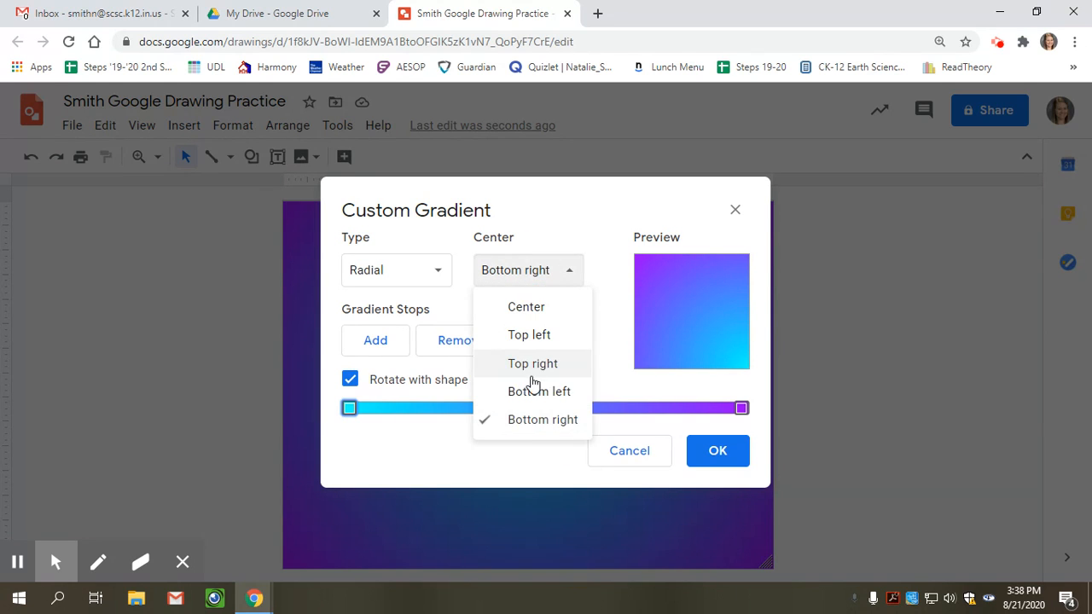
left_click(534, 391)
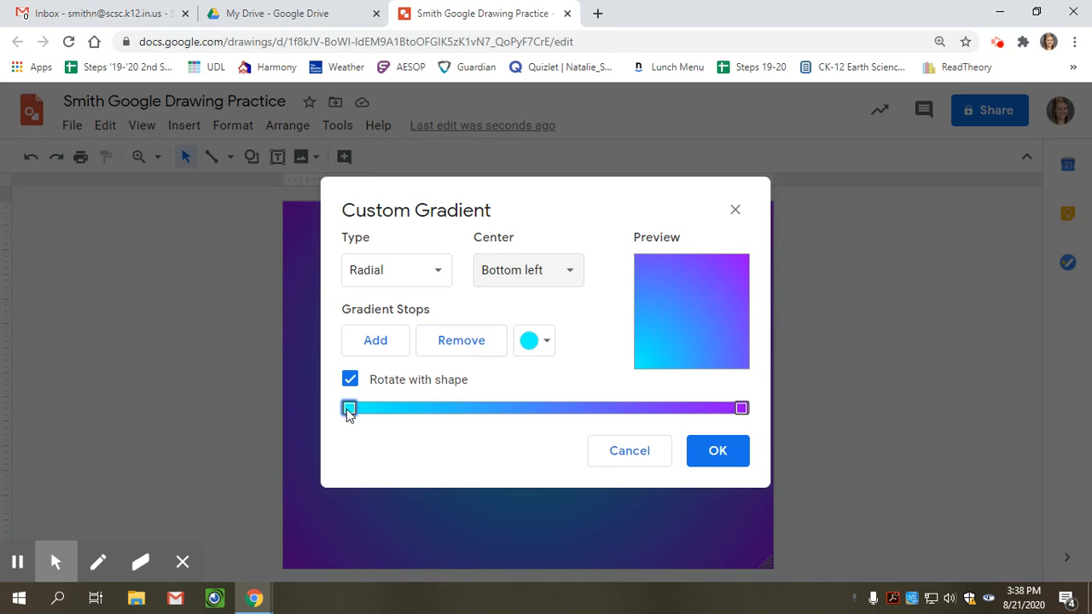
- Set the first gradient stop to yellow and add a middle stop placed close to it
left_click(528, 344)
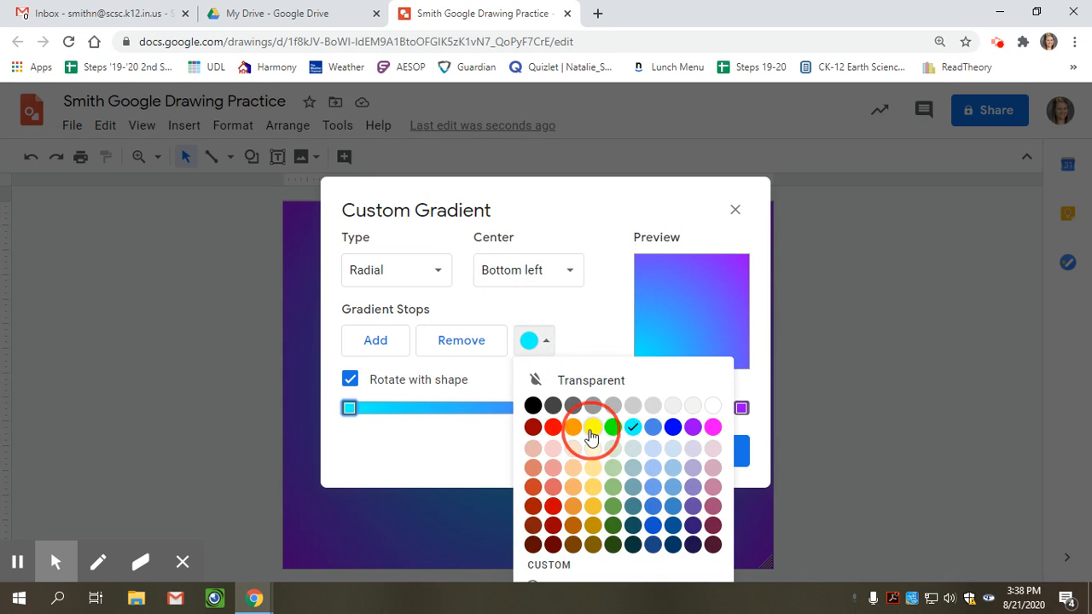
left_click(592, 433)
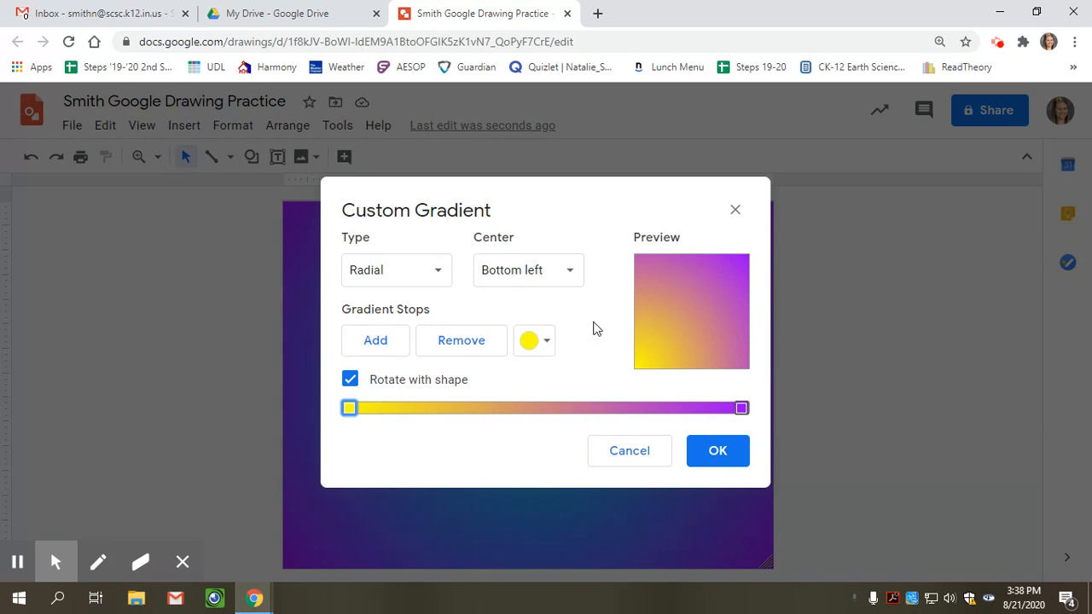
left_click(384, 344)
left_click_drag(544, 415, 461, 422)
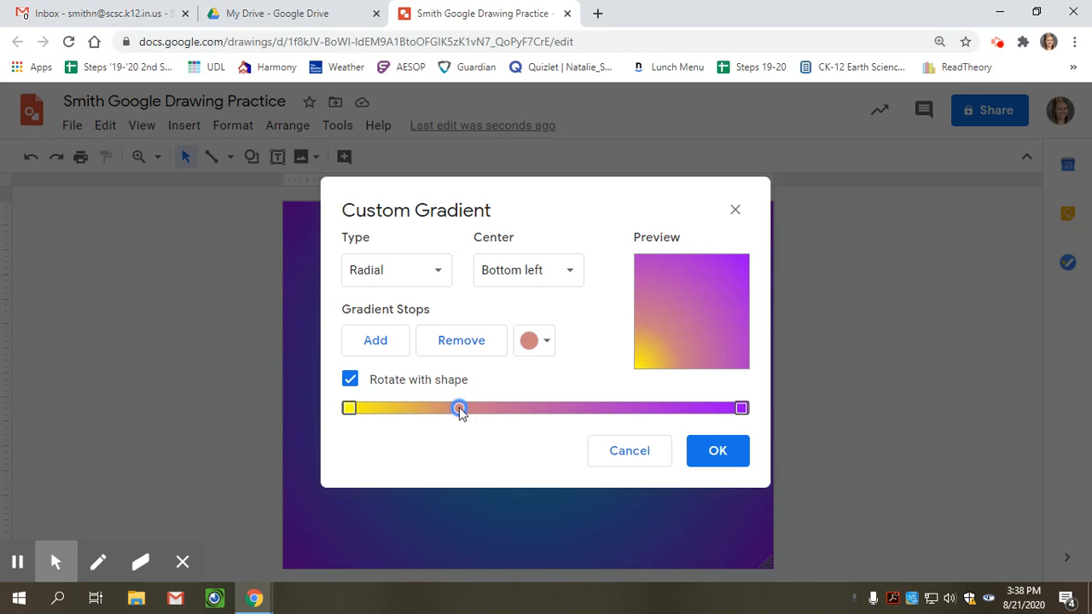
left_click(349, 407)
left_click_drag(348, 408, 370, 406)
left_click_drag(459, 408, 407, 407)
- Color the added middle stop yellow and move it to about a quarter of the way along the gradient
left_click(537, 341)
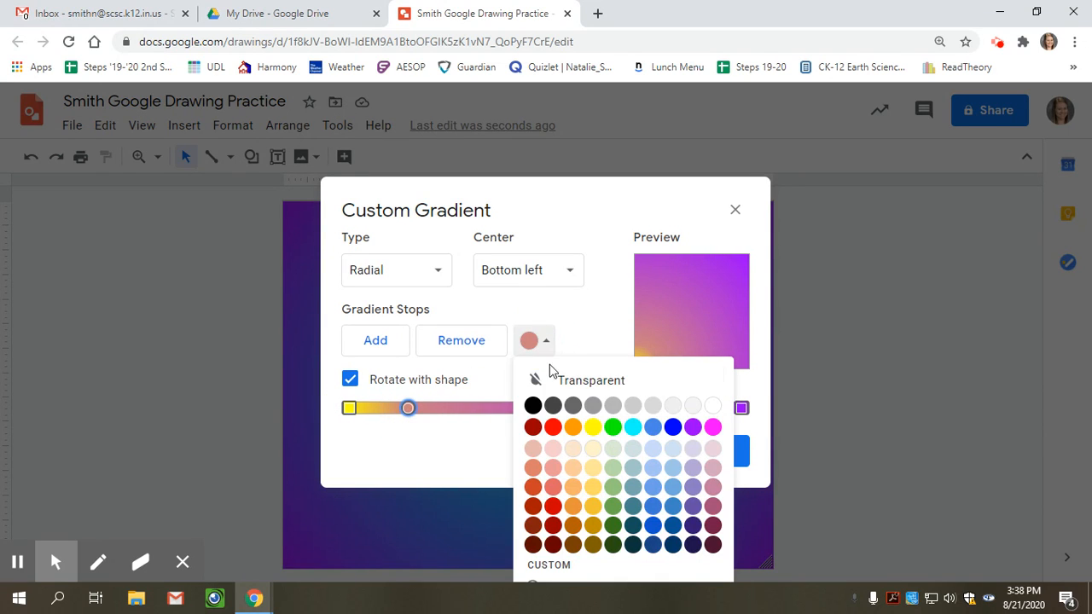
left_click(593, 426)
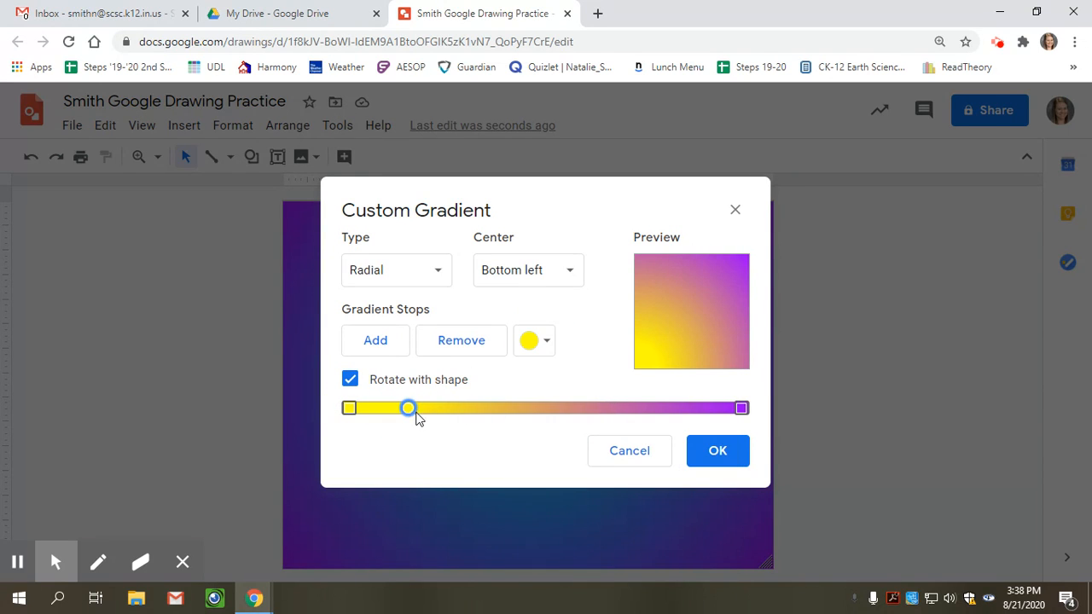
left_click_drag(414, 413, 442, 408)
- Add another gradient stop, move it to about the middle of the gradient and color it orange
left_click(382, 350)
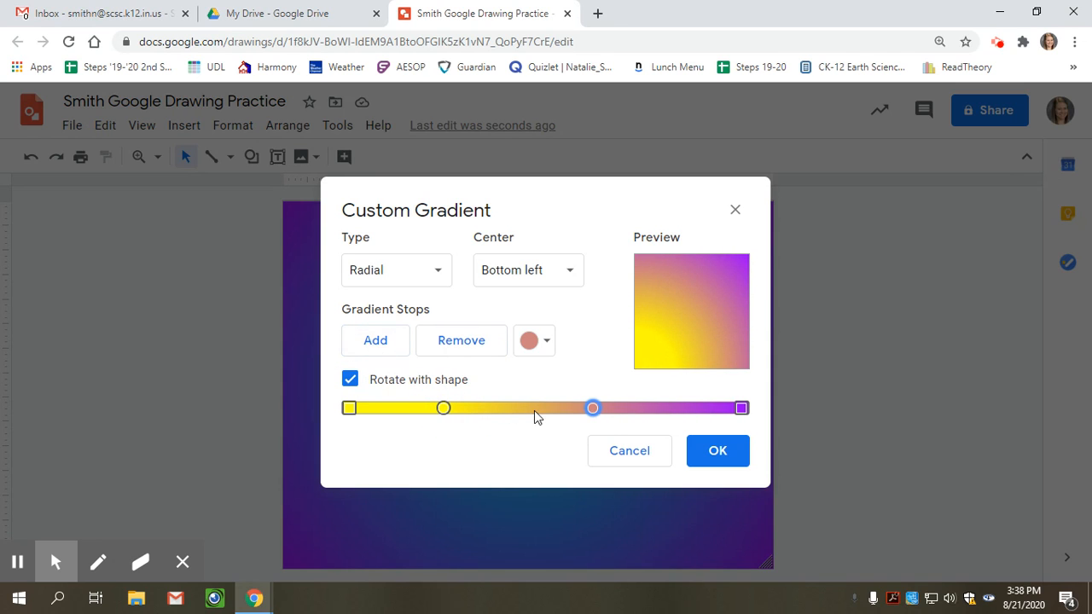
left_click_drag(595, 415, 548, 410)
left_click(534, 340)
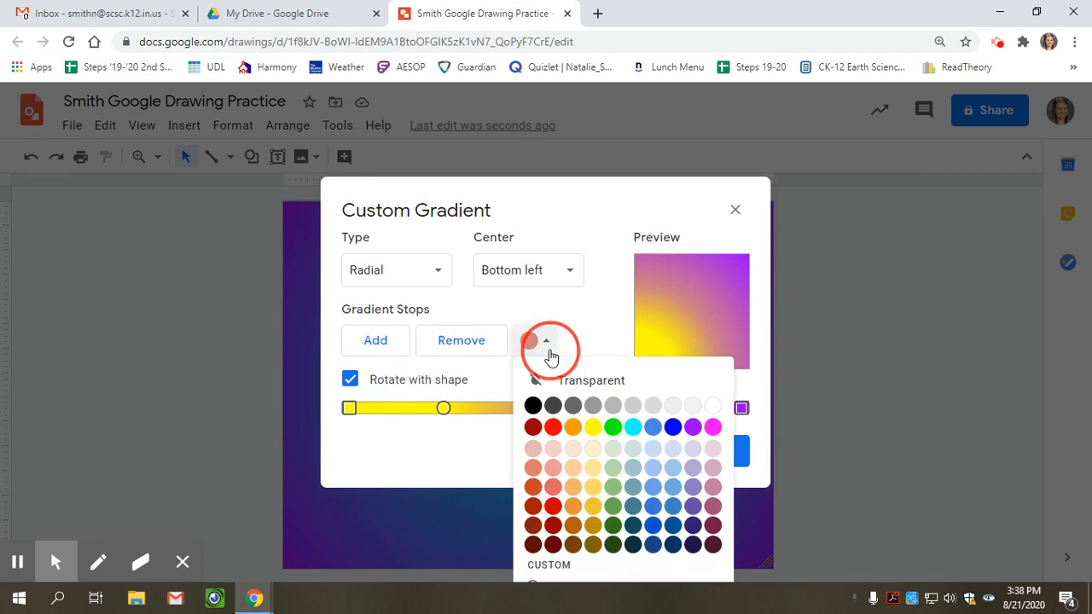
left_click(588, 440)
- Add a red stop at about three quarters of the gradient and shift the orange stop slightly closer to it
left_click(378, 344)
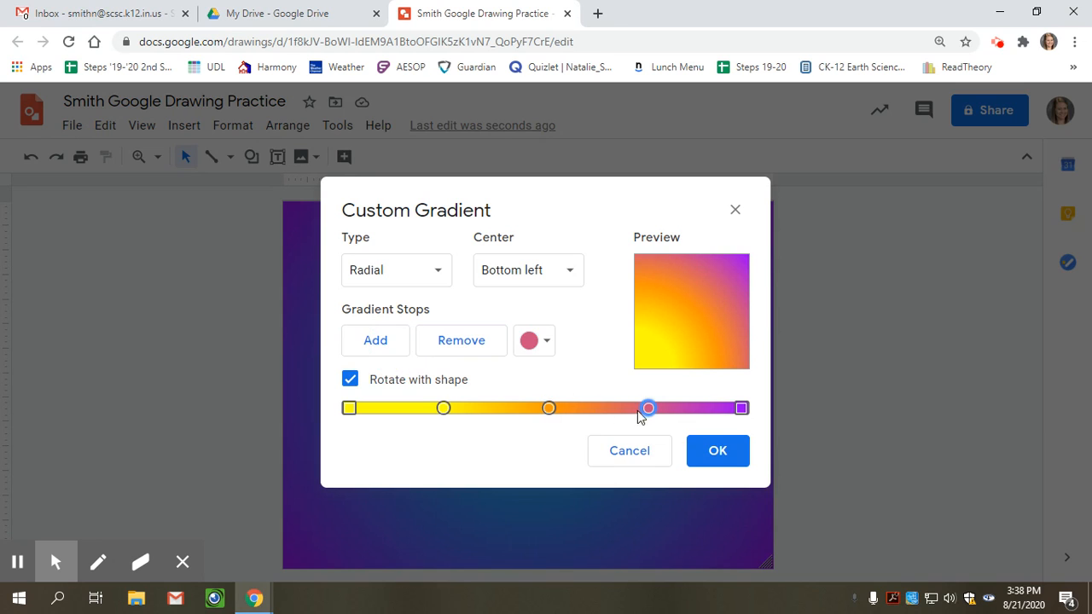
left_click(552, 347)
left_click(554, 428)
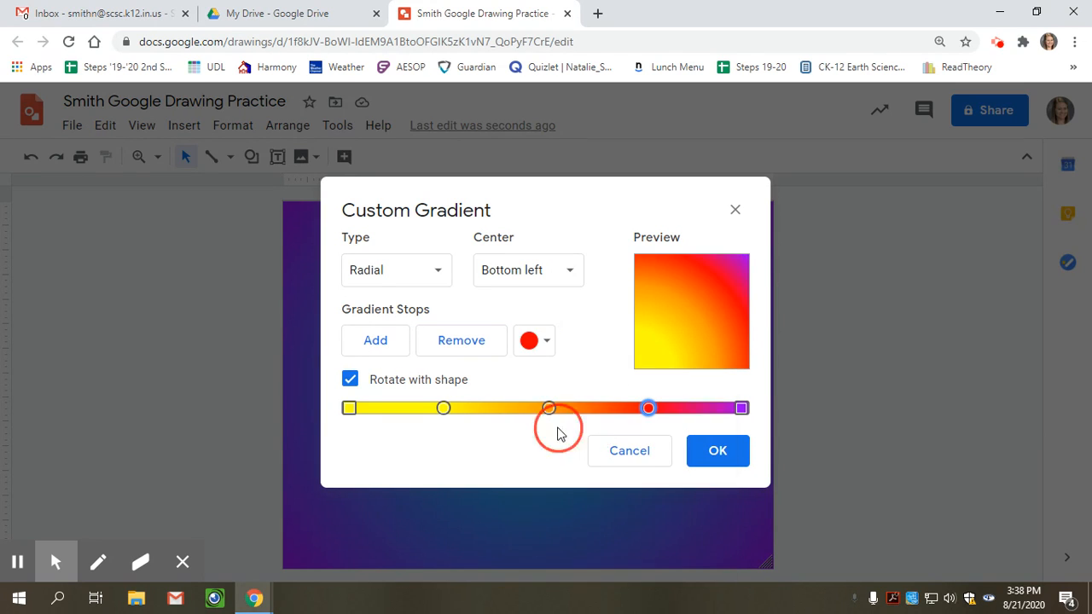
left_click(649, 409)
left_click_drag(650, 413, 637, 409)
mouse_move(548, 411)
left_mouse_down()
mouse_move(507, 412)
mouse_move(566, 409)
left_mouse_up()
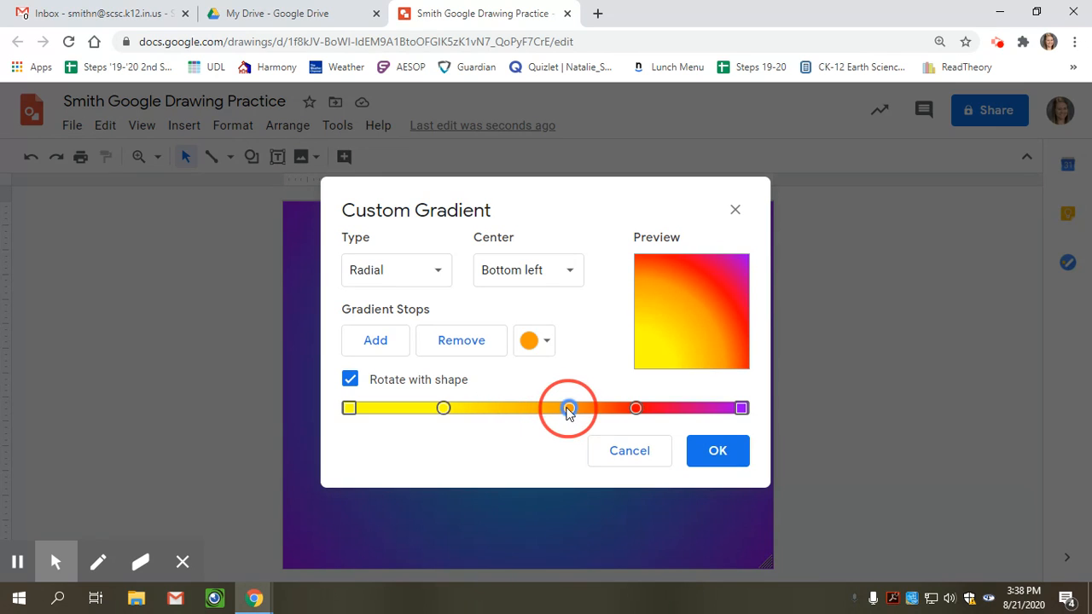
- Change the last gradient stop to the darkest purple shade and apply the custom gradient to the background
left_click(743, 409)
left_click(538, 341)
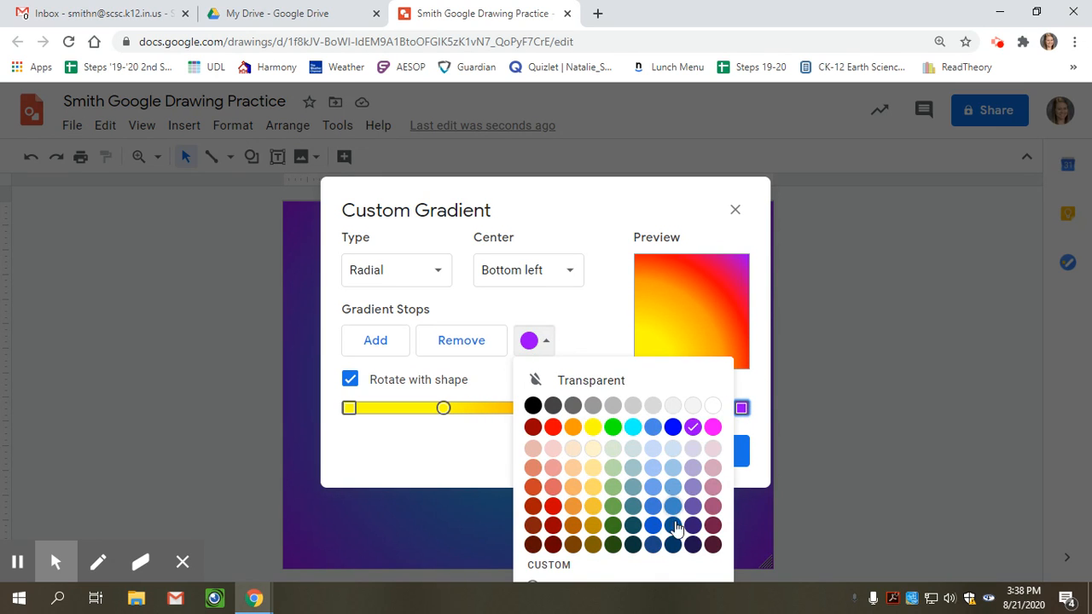
left_click(692, 546)
left_click(731, 452)
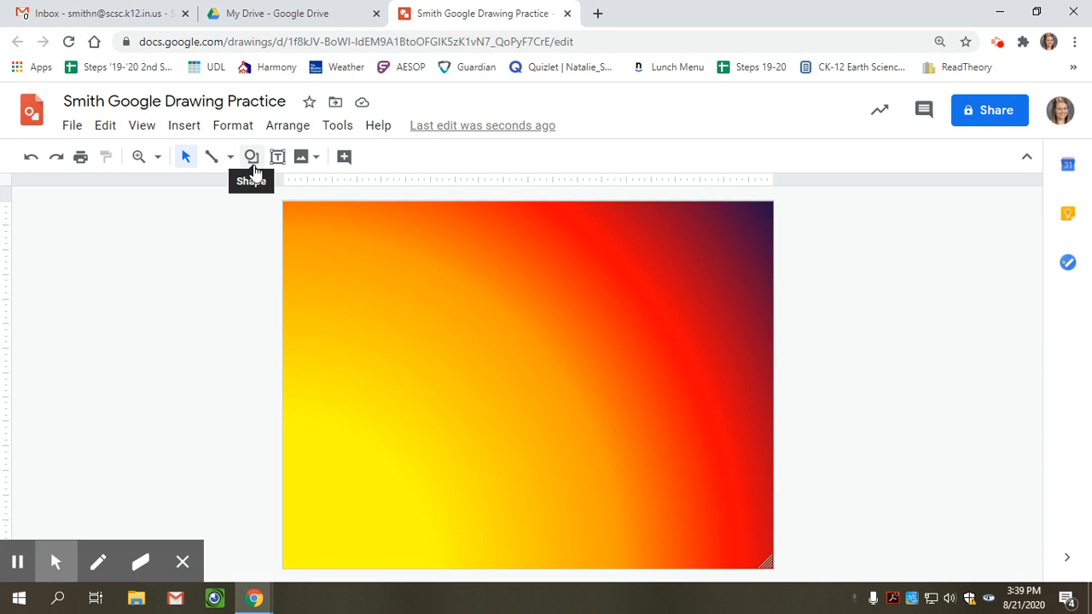
left_click(186, 130)
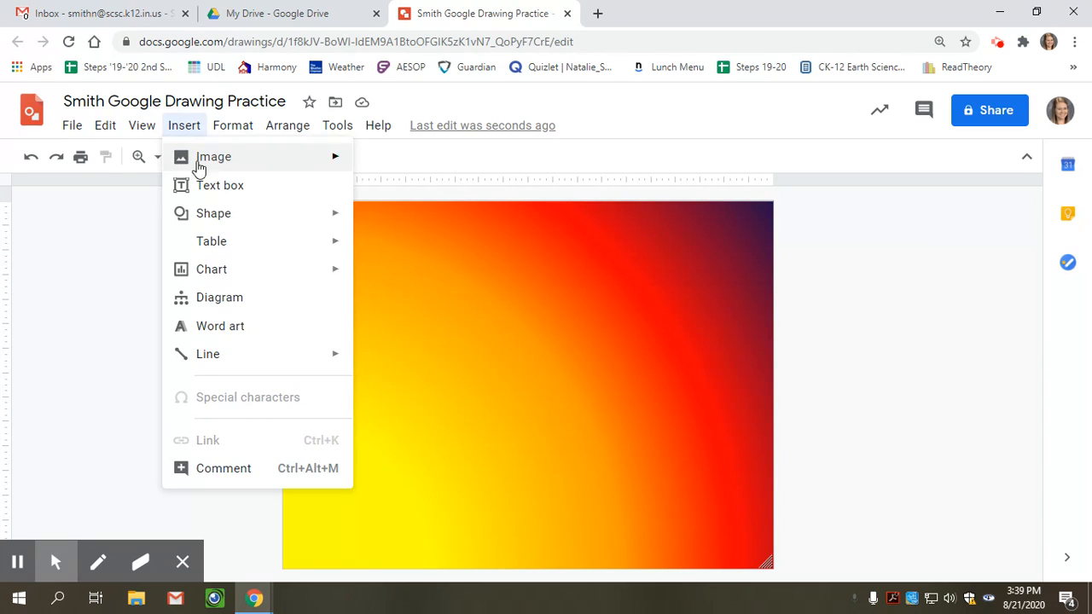
mouse_move(214, 218)
mouse_move(422, 225)
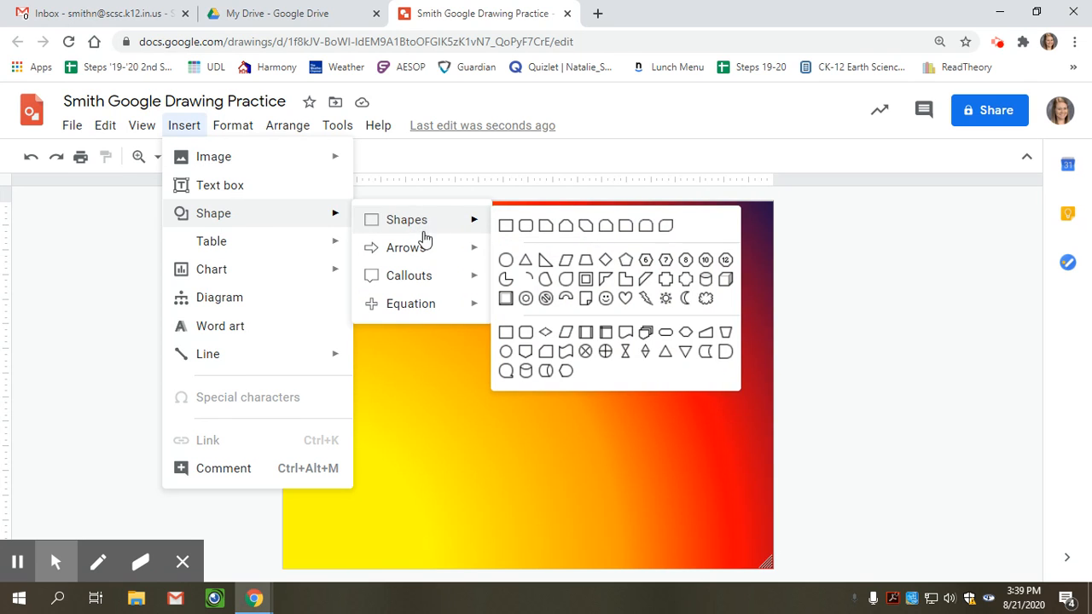
mouse_move(418, 316)
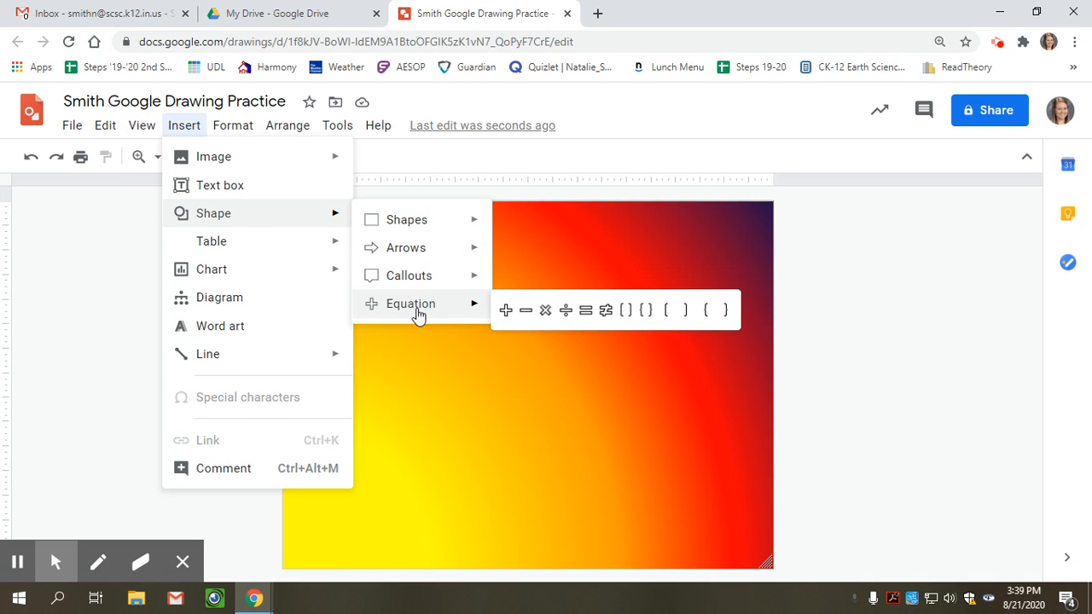
left_click(308, 232)
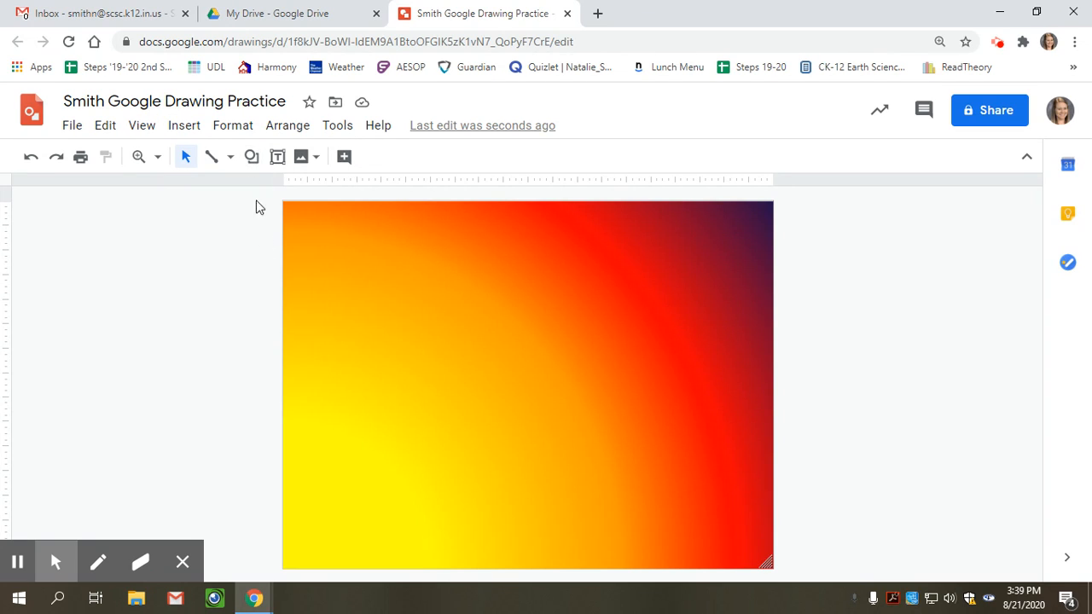
- Draw a ribbon banner from the callout shapes and center it horizontally near the canvas's upper edge
left_click(251, 164)
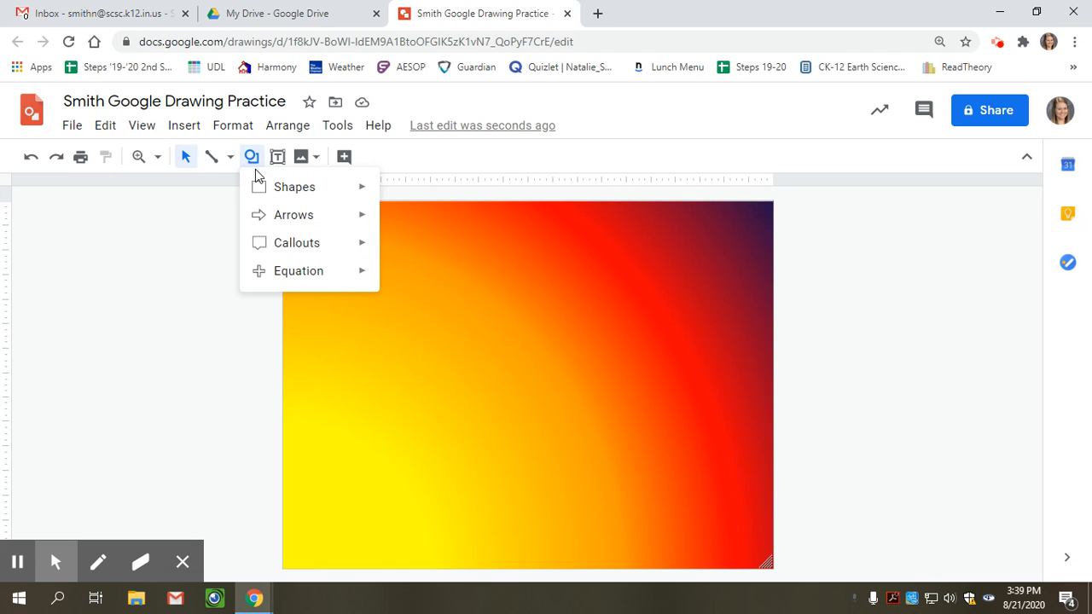
mouse_move(267, 195)
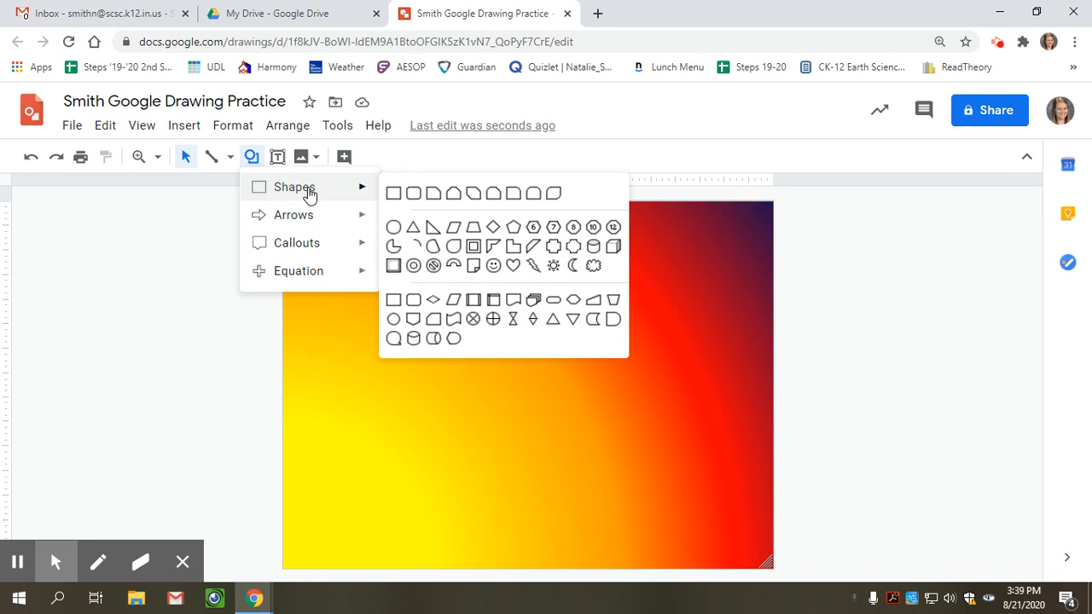
mouse_move(304, 248)
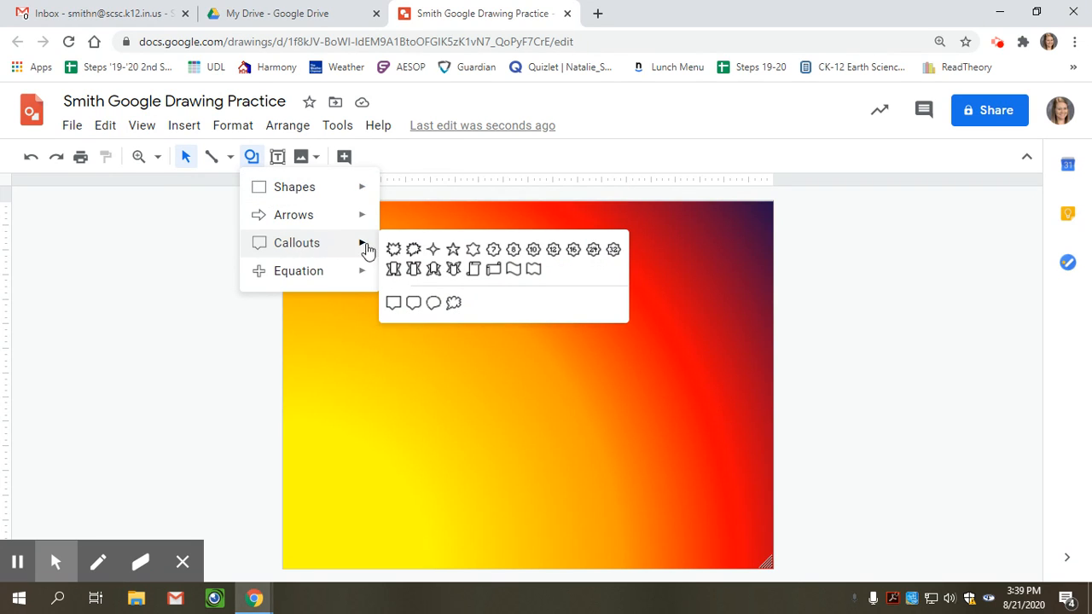
left_click(415, 278)
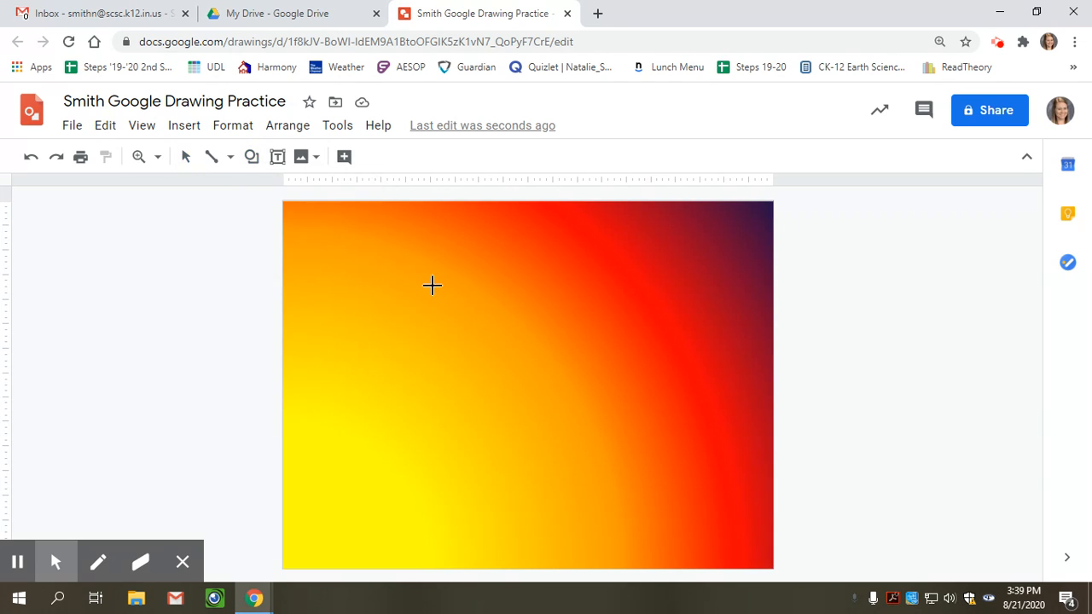
mouse_move(427, 285)
left_mouse_down()
mouse_move(538, 341)
mouse_move(646, 314)
left_mouse_up()
left_click_drag(568, 328, 558, 297)
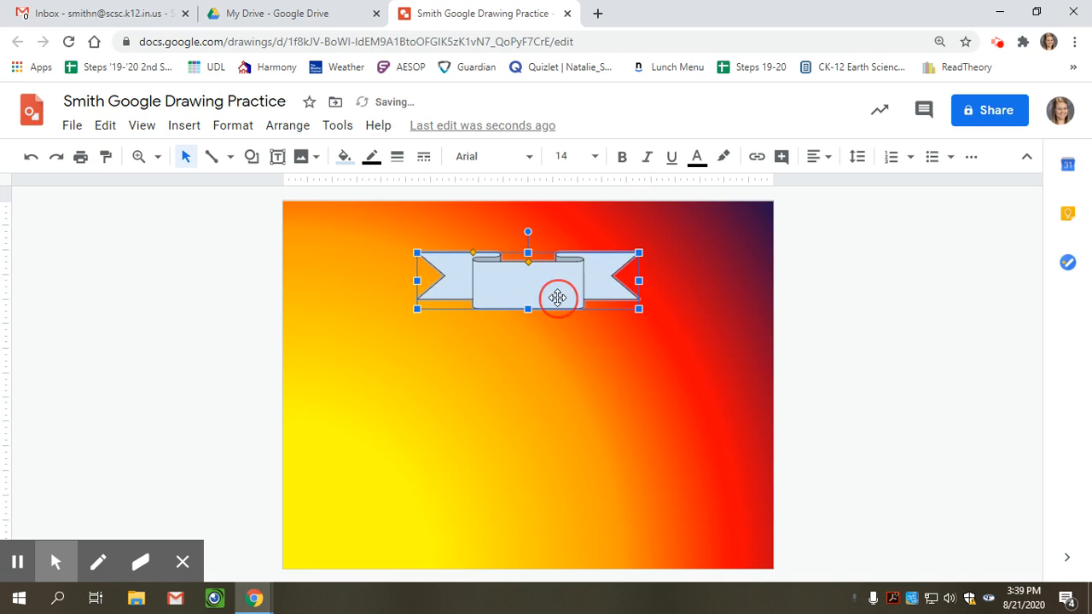
left_click(512, 333)
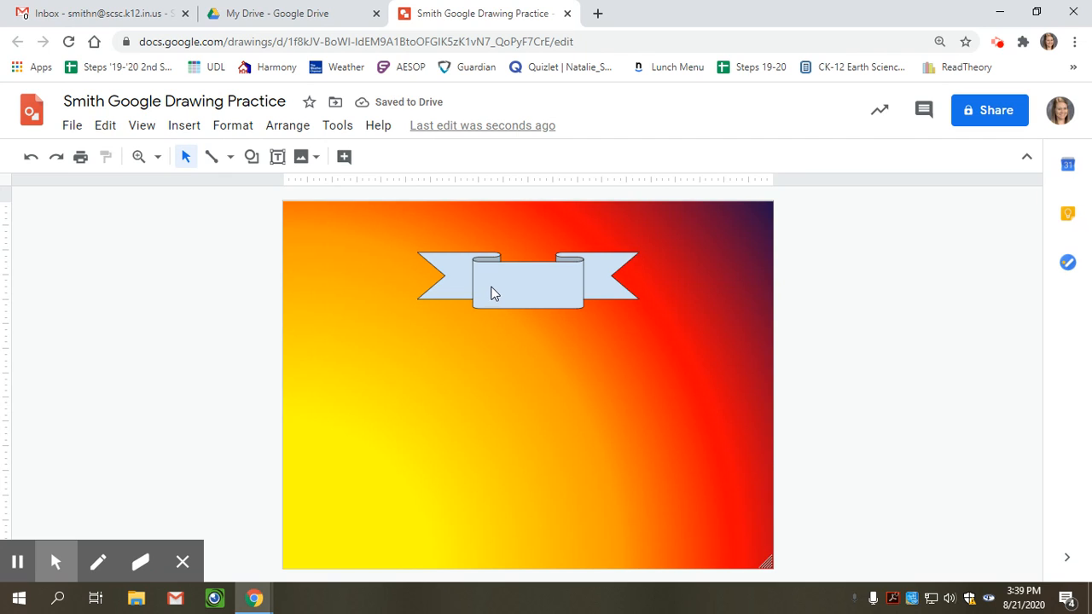
- Enter the teacher's name inside the ribbon banner and select that text
double_click(509, 288)
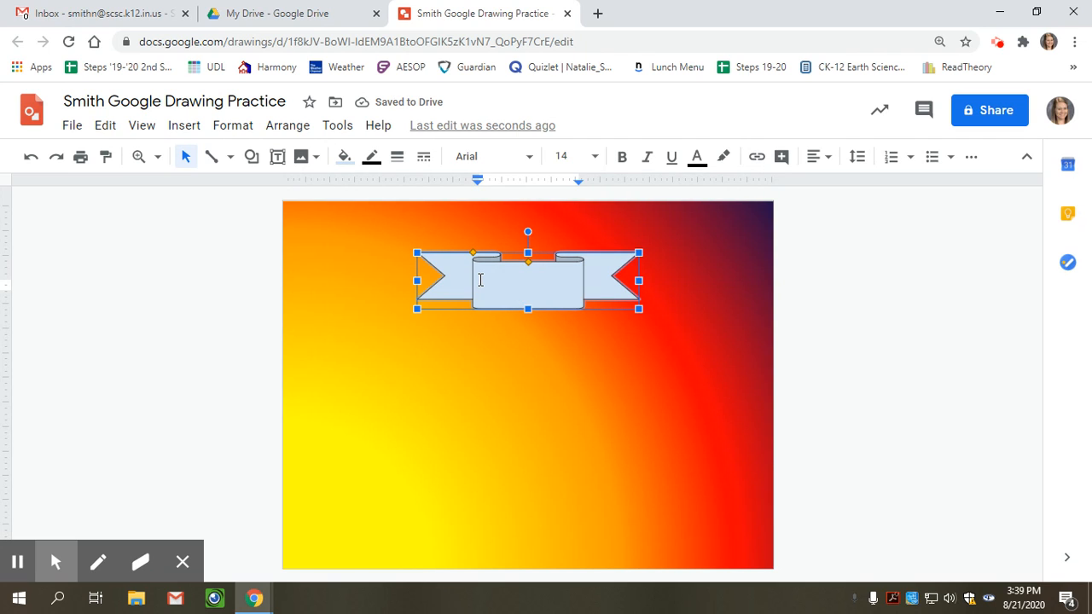
type("Mrs. Smith")
left_click_drag(523, 286, 475, 284)
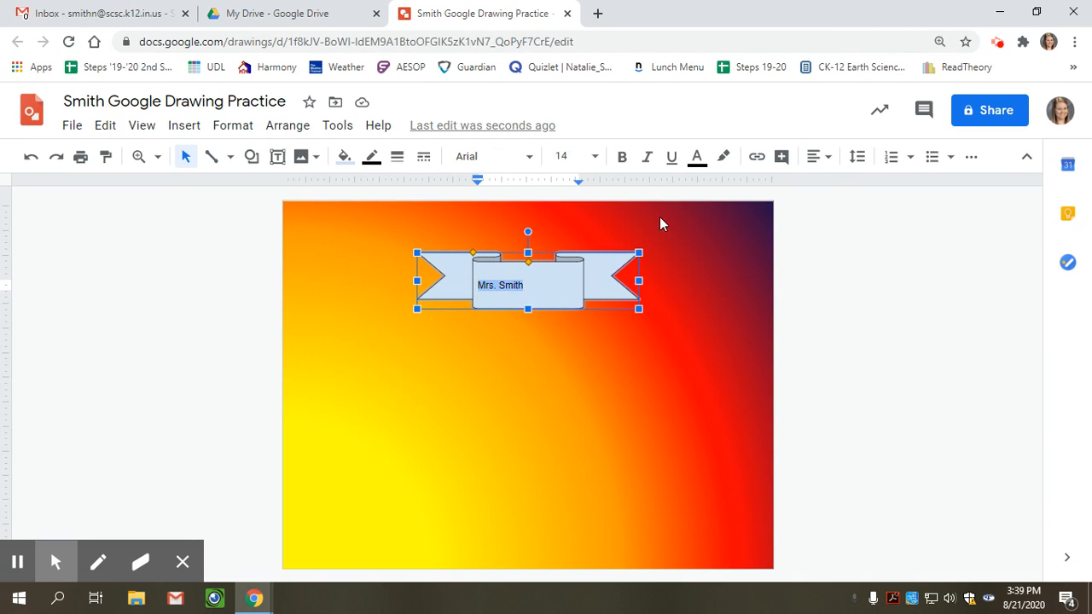
- Try left, center and right alignment on the name in the banner
left_click(825, 160)
left_click(821, 185)
left_click(818, 156)
left_click(841, 183)
left_click(823, 160)
left_click(864, 183)
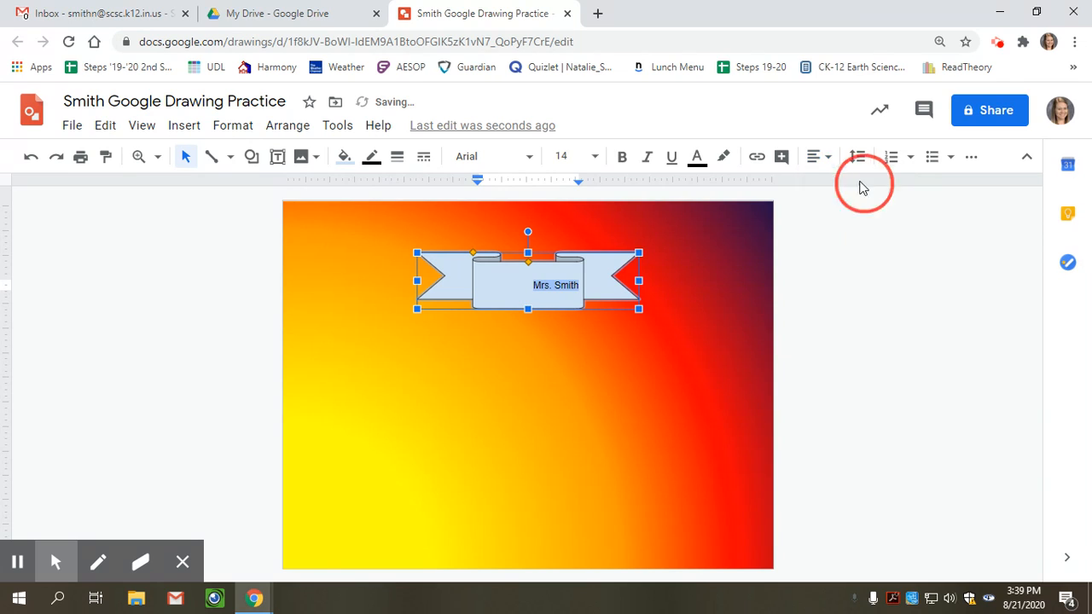
- Try top, middle and bottom vertical alignment on the name in the banner
left_click(826, 160)
left_click(819, 207)
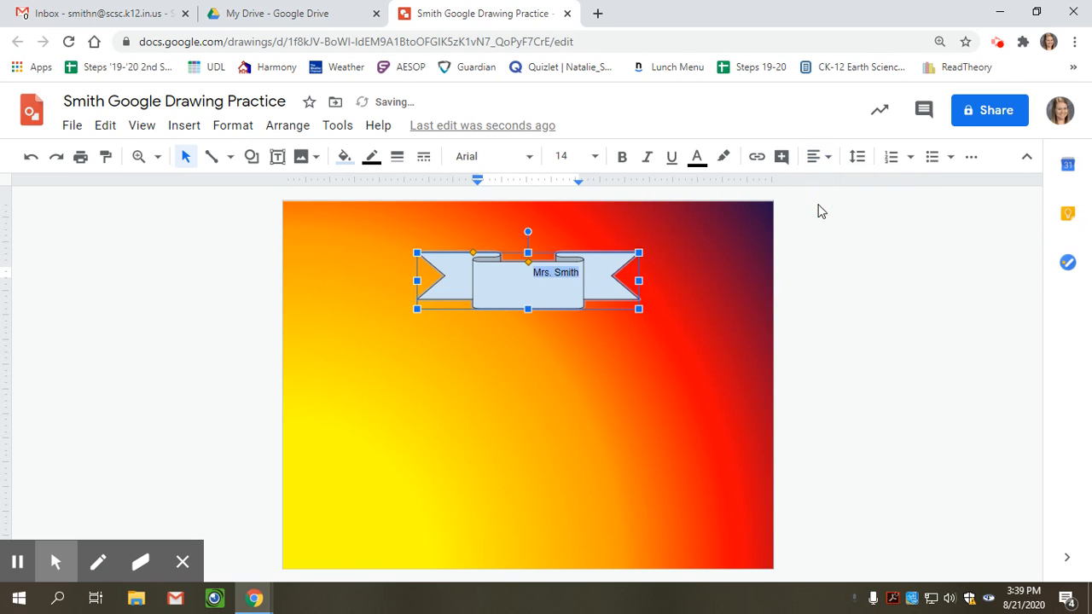
left_click(818, 159)
left_click(842, 206)
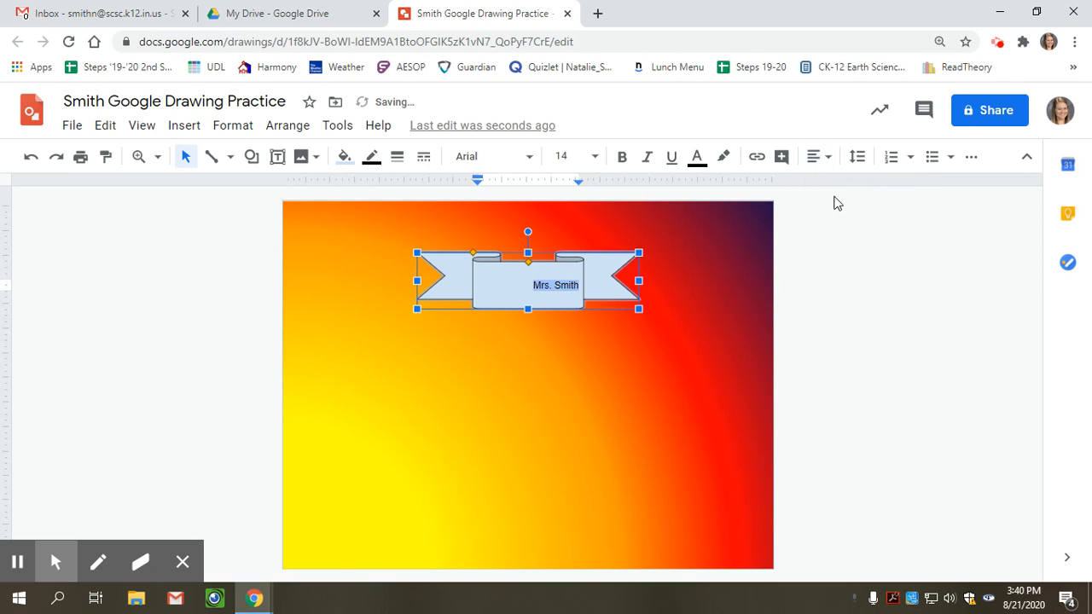
left_click(826, 159)
left_click(866, 206)
- Align the banner's name to the horizontal center and vertical middle
left_click(823, 160)
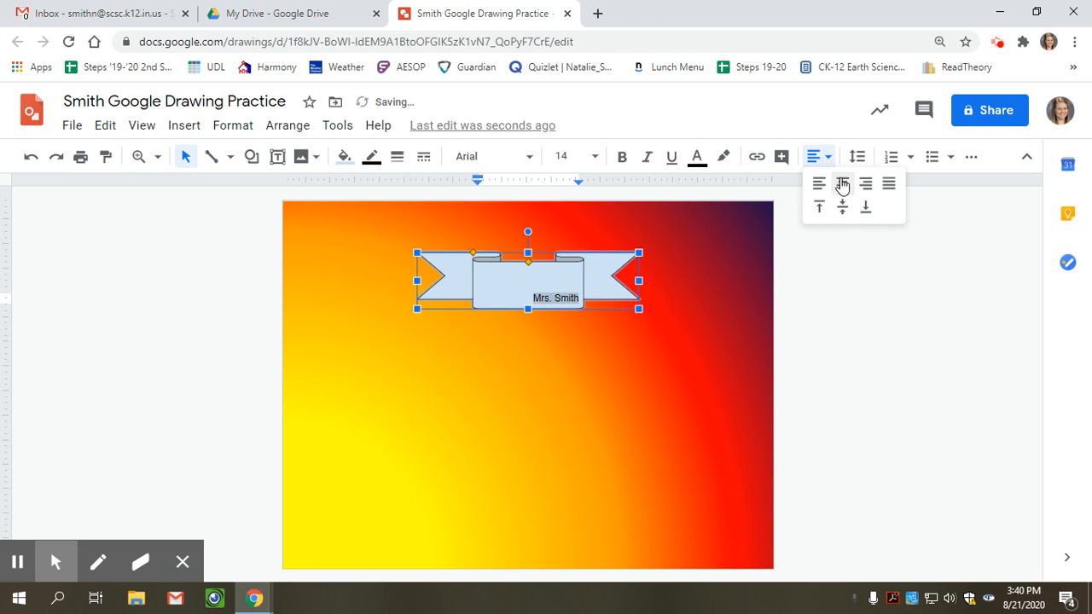
left_click(842, 183)
left_click(826, 160)
left_click(842, 207)
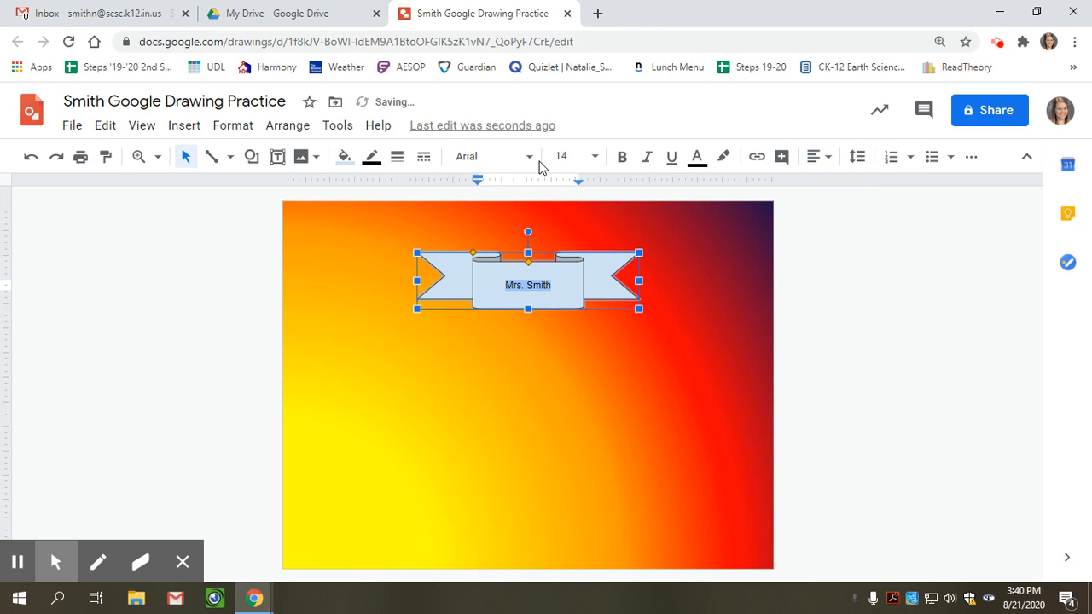
- Format the banner's name in the cursive Homemade Apple font at size 30 with red text
left_click(529, 160)
left_click(554, 287)
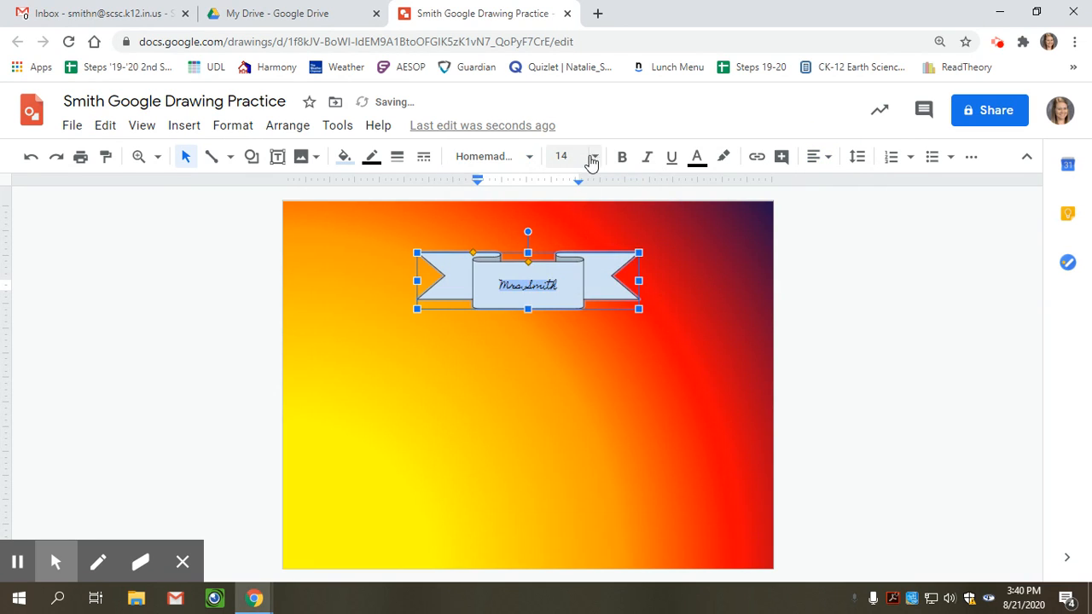
left_click(591, 158)
left_click(570, 482)
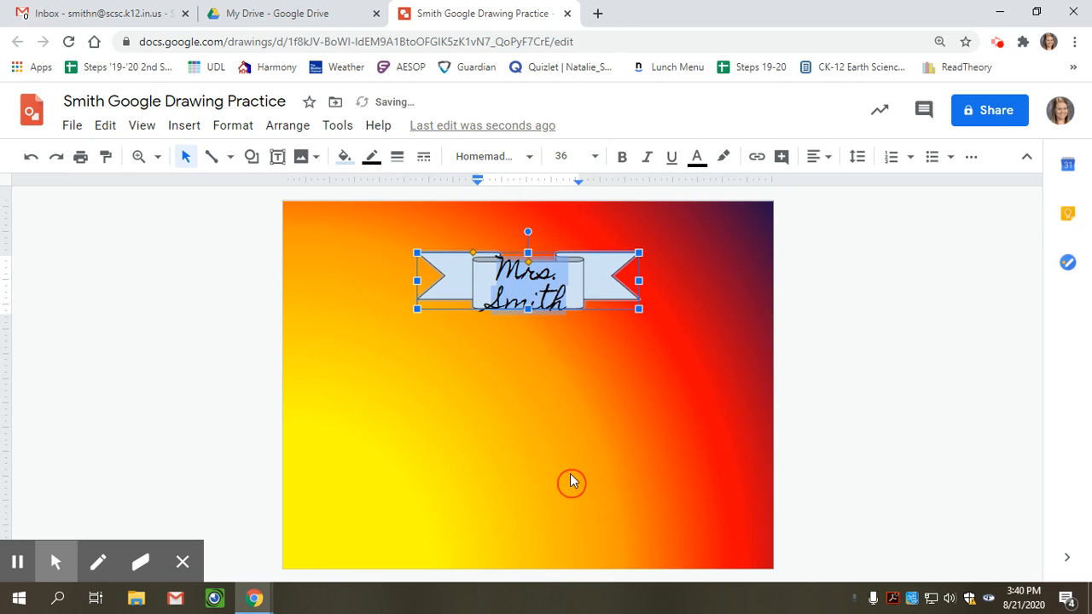
left_click(589, 157)
left_click(570, 470)
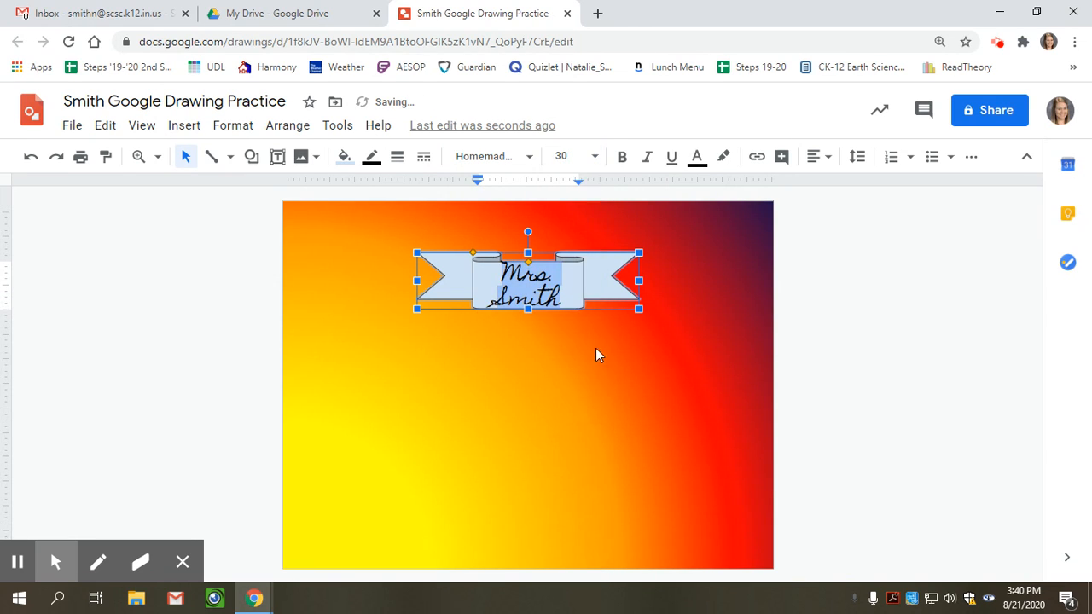
left_click(696, 156)
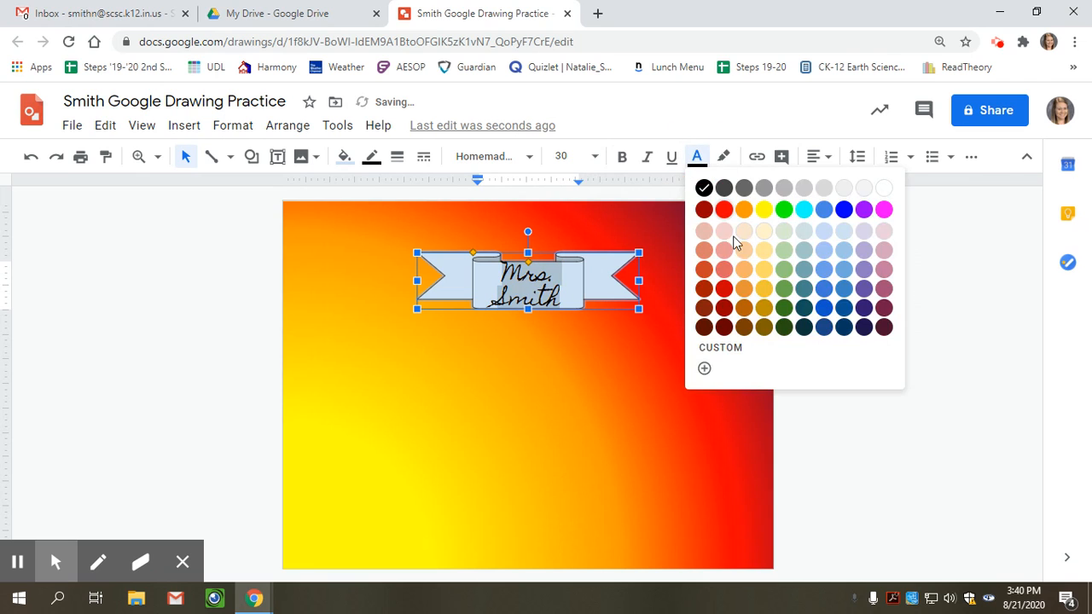
left_click(723, 209)
- Widen the banner on both sides so the name fits on one line, keeping the shape selected
left_click_drag(639, 280, 660, 279)
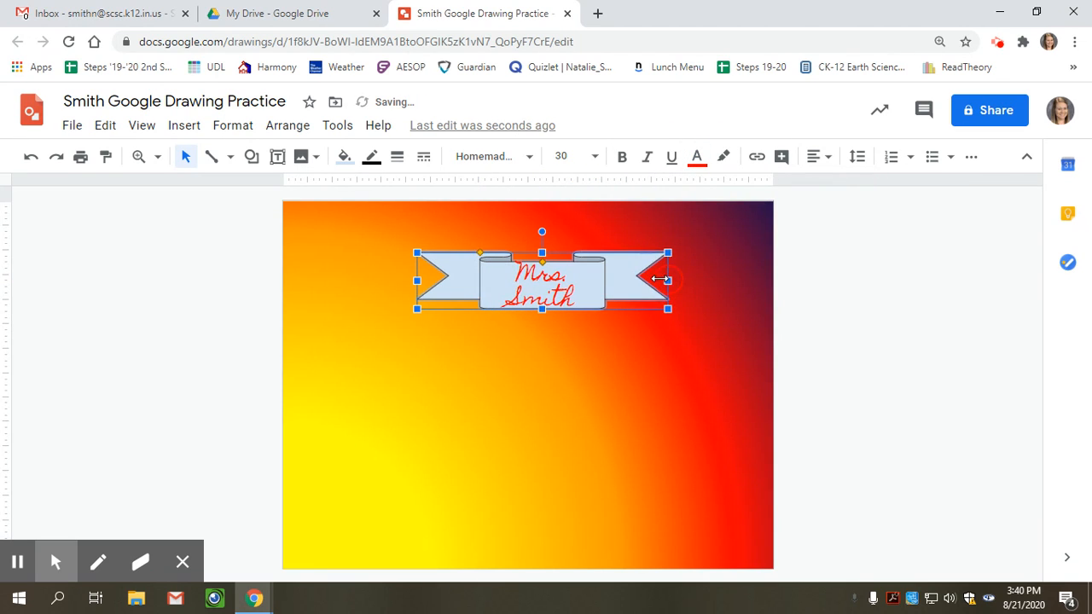
left_click_drag(416, 280, 385, 281)
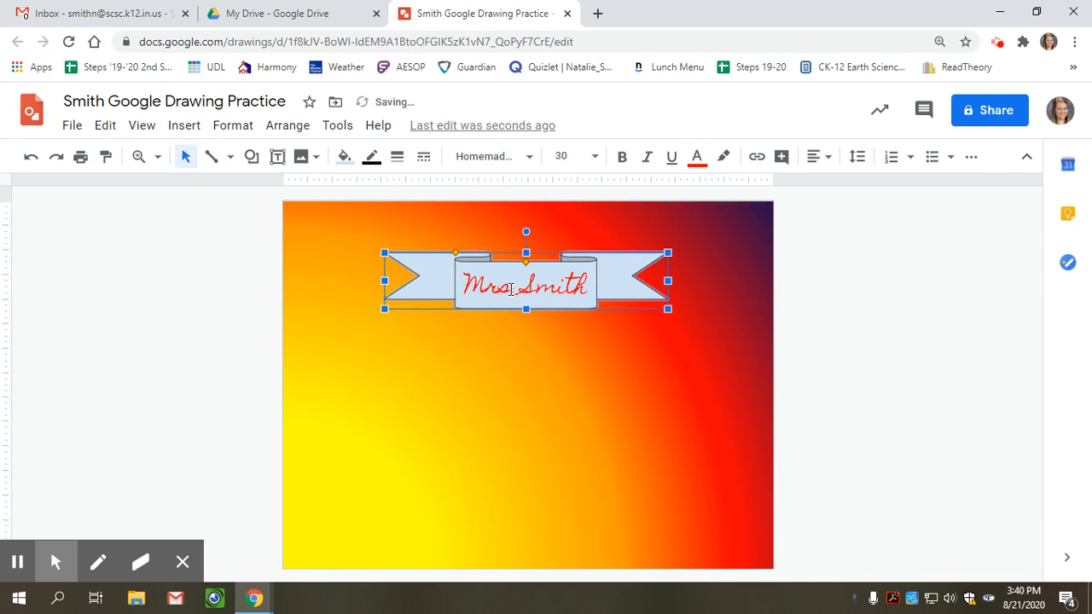
left_click(510, 290)
left_click(573, 308)
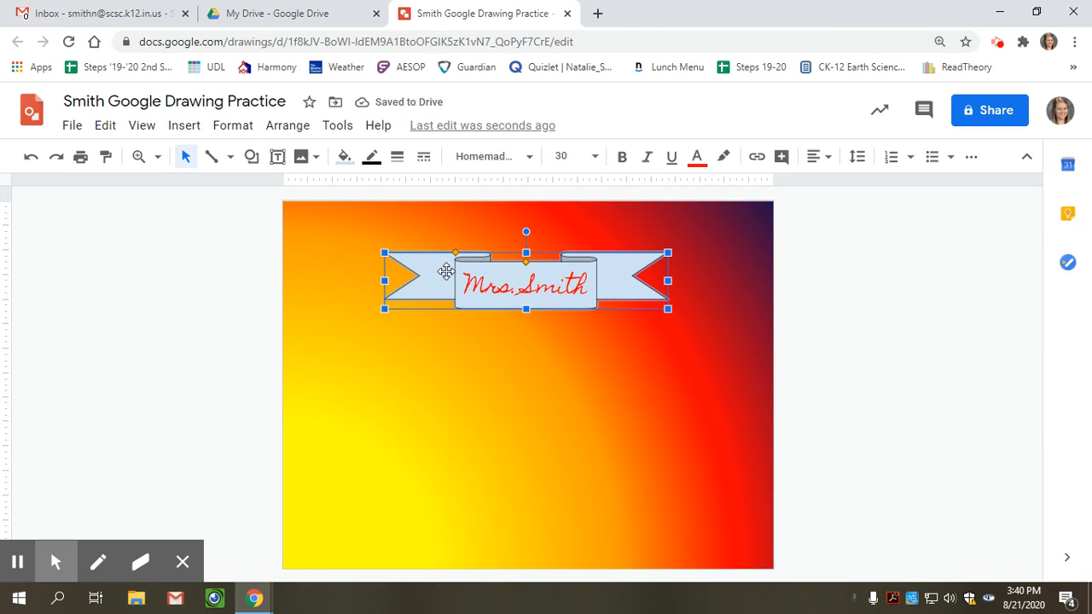
- Try a light yellow fill on the banner and settle on the palest yellow shade
left_click(346, 162)
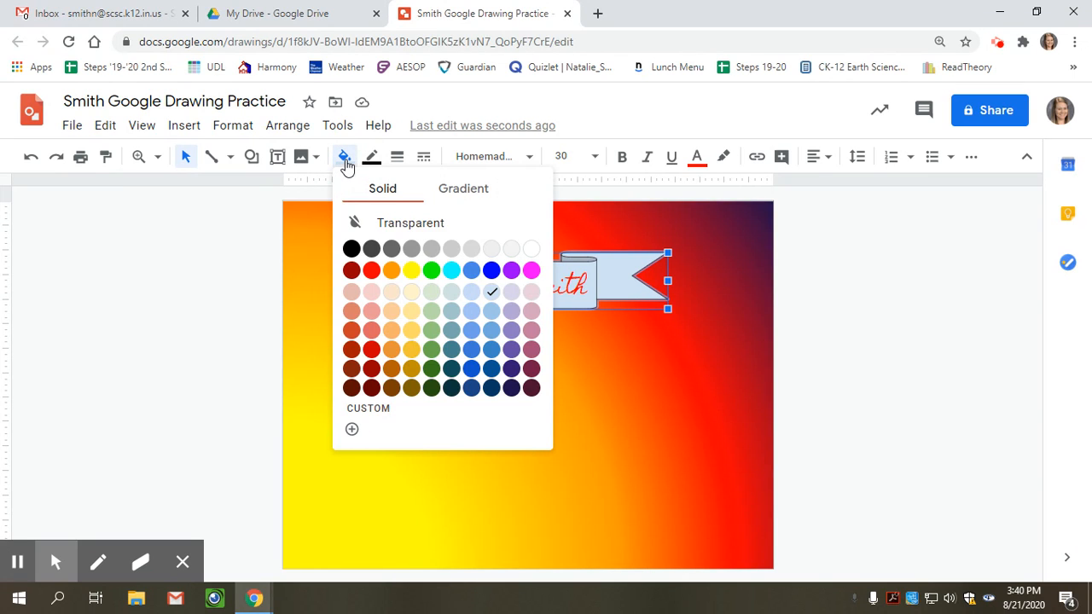
left_click(411, 310)
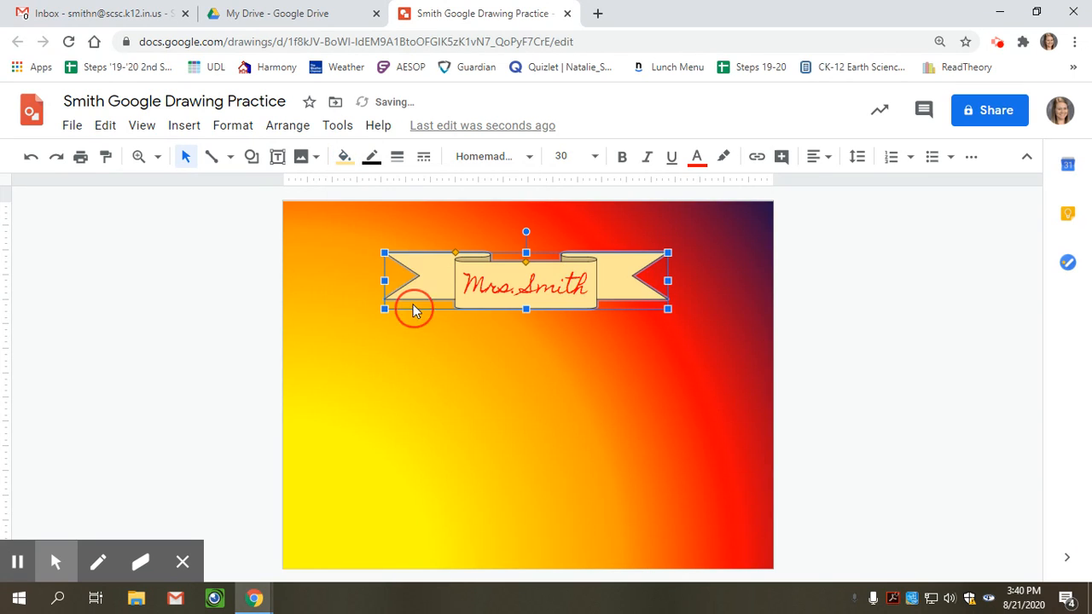
left_click(357, 160)
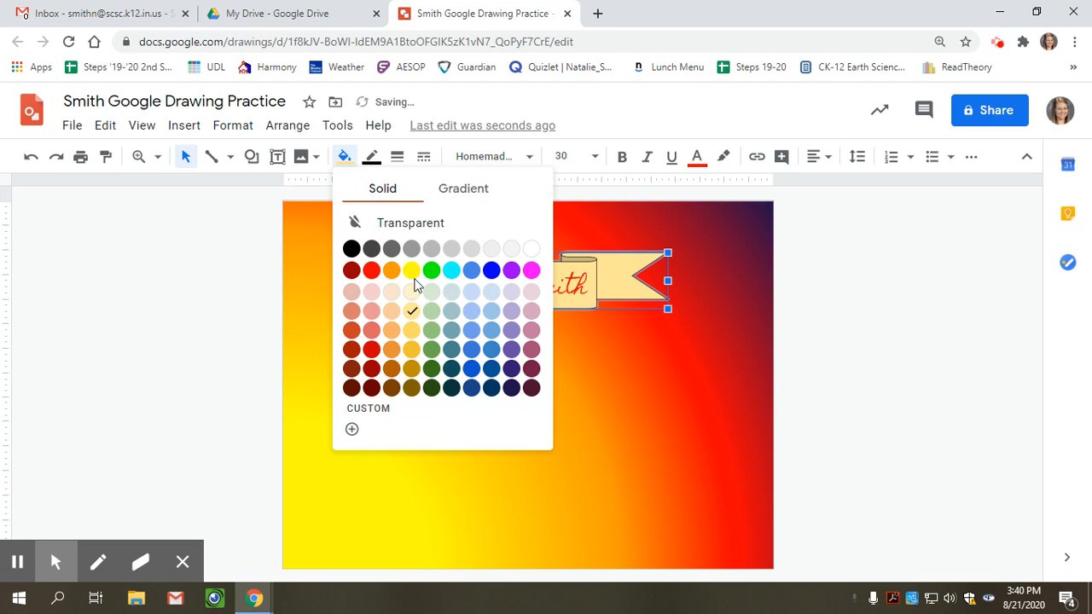
left_click(415, 293)
- Try a red border on the banner and settle on the dark red border color
left_click(375, 160)
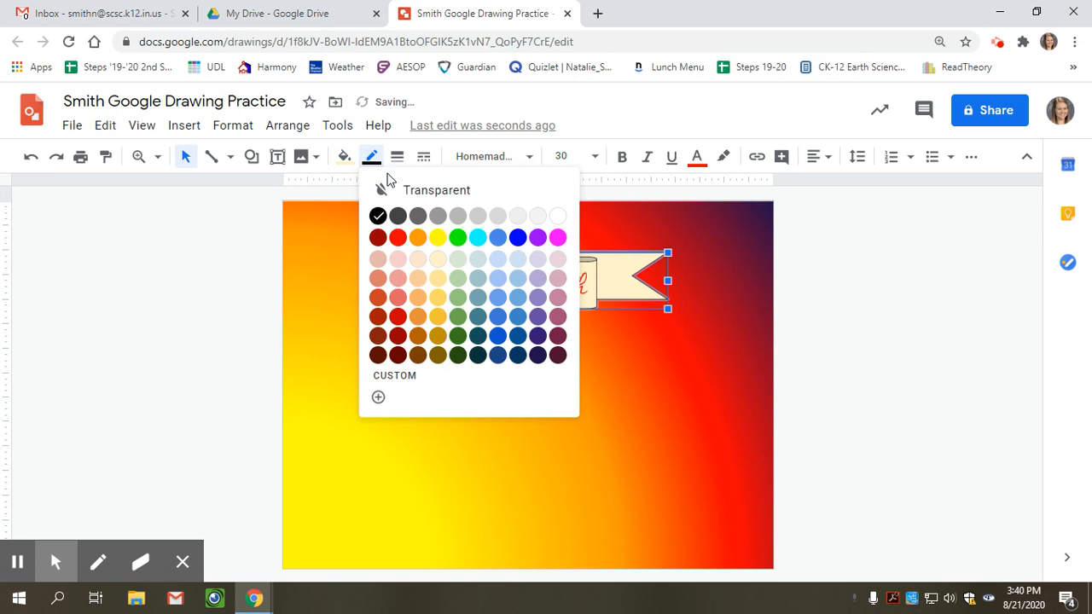
left_click(401, 243)
left_click(371, 156)
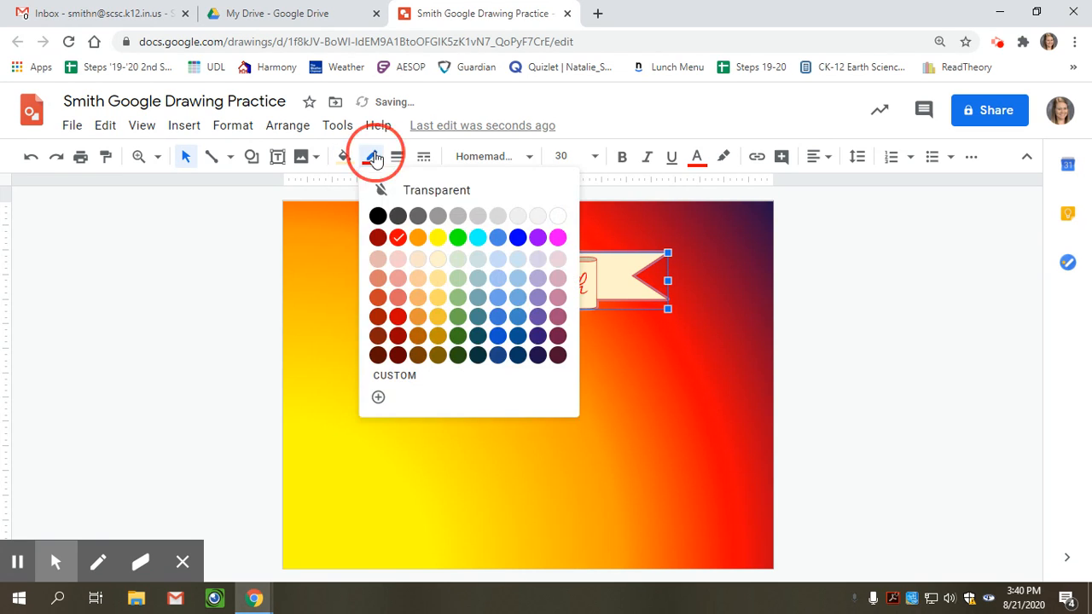
left_click(380, 240)
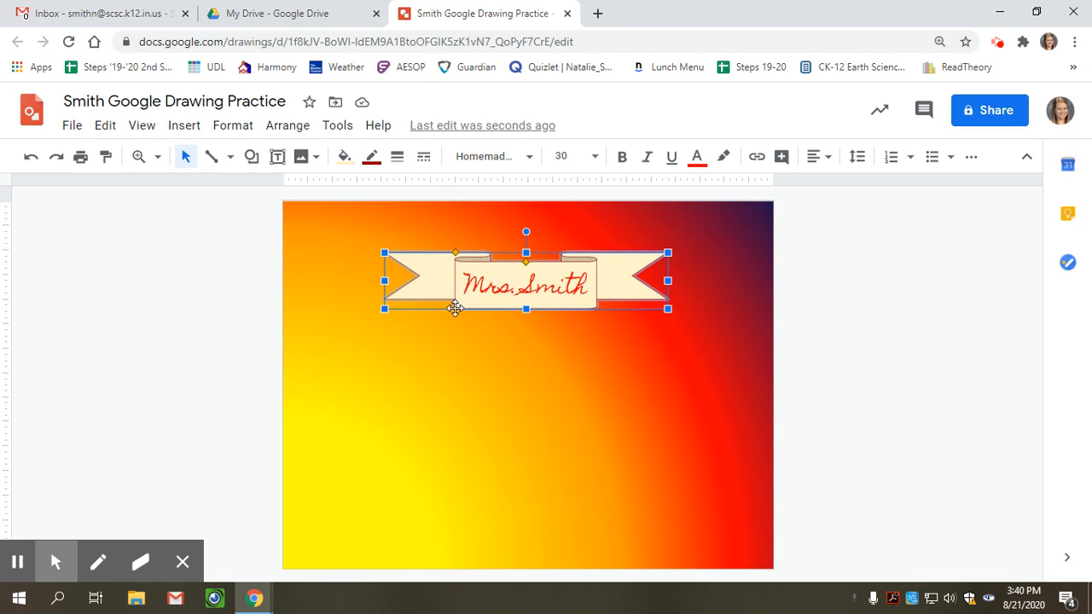
- Try border weights of 4 px, 24 px and 12 px on the banner
left_click(396, 157)
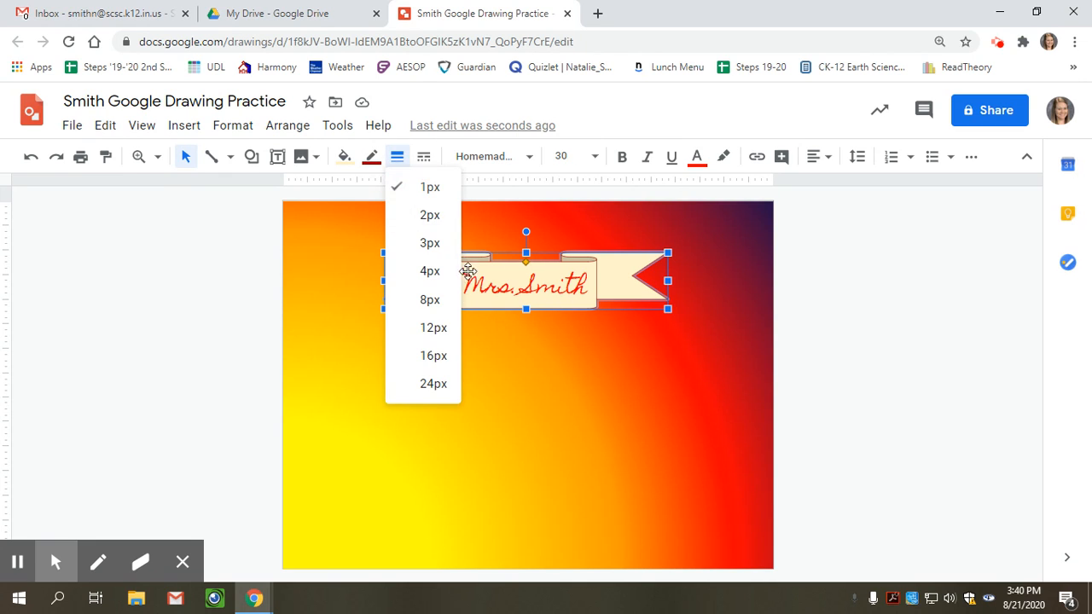
left_click(447, 279)
left_click(371, 156)
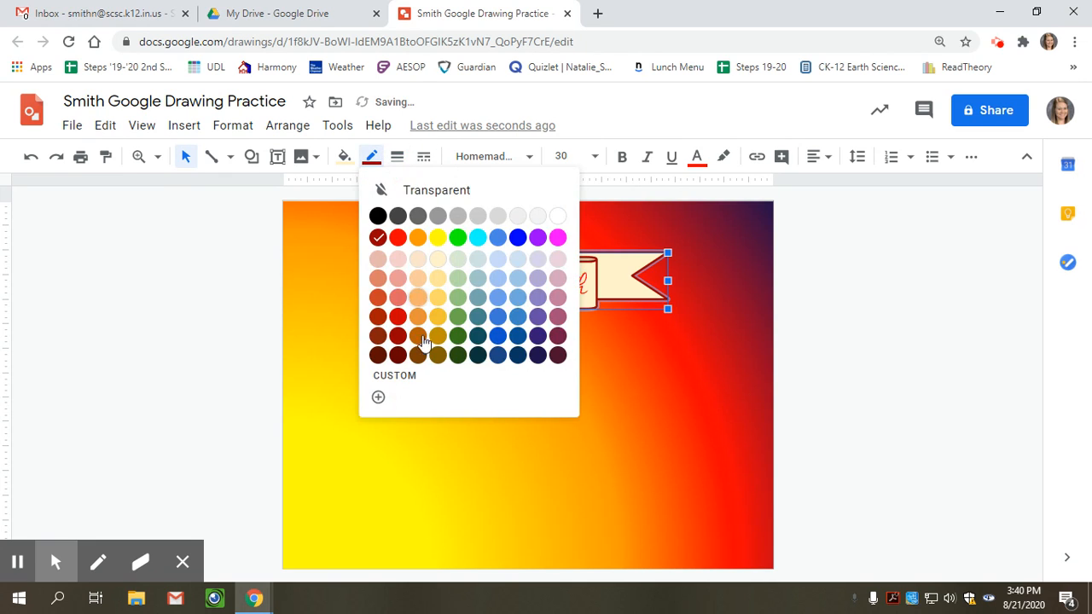
left_click(397, 157)
left_click(441, 382)
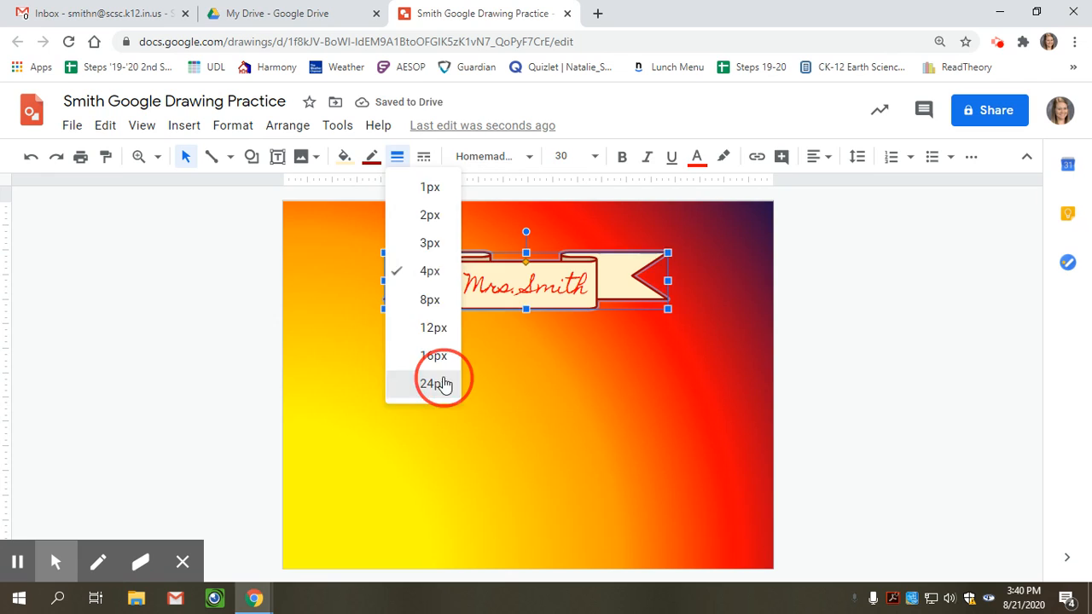
left_click(506, 393)
left_click(450, 276)
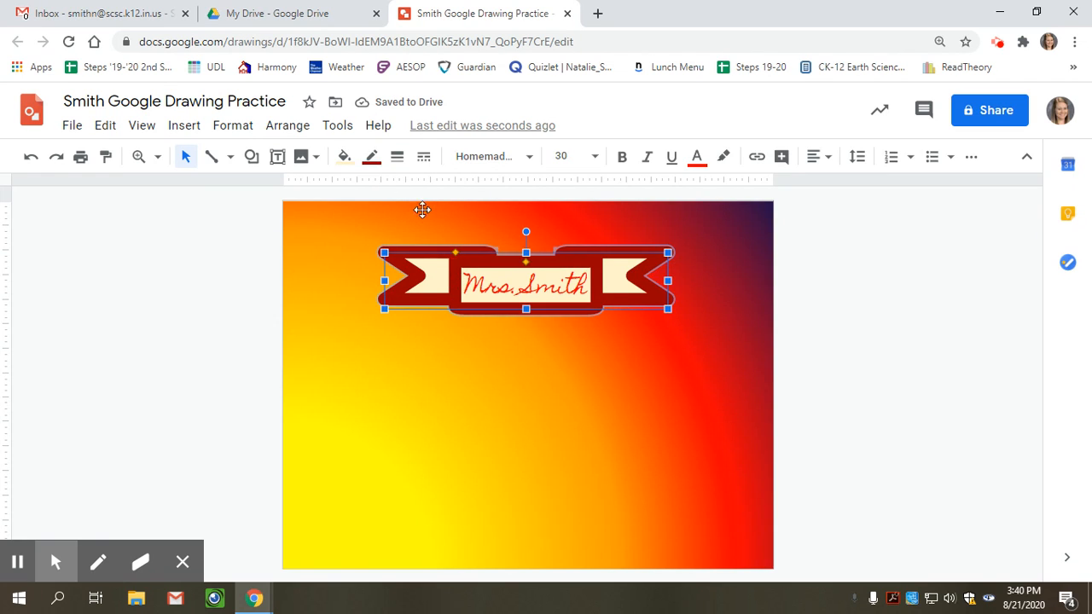
left_click(371, 157)
left_click(396, 157)
left_click(436, 325)
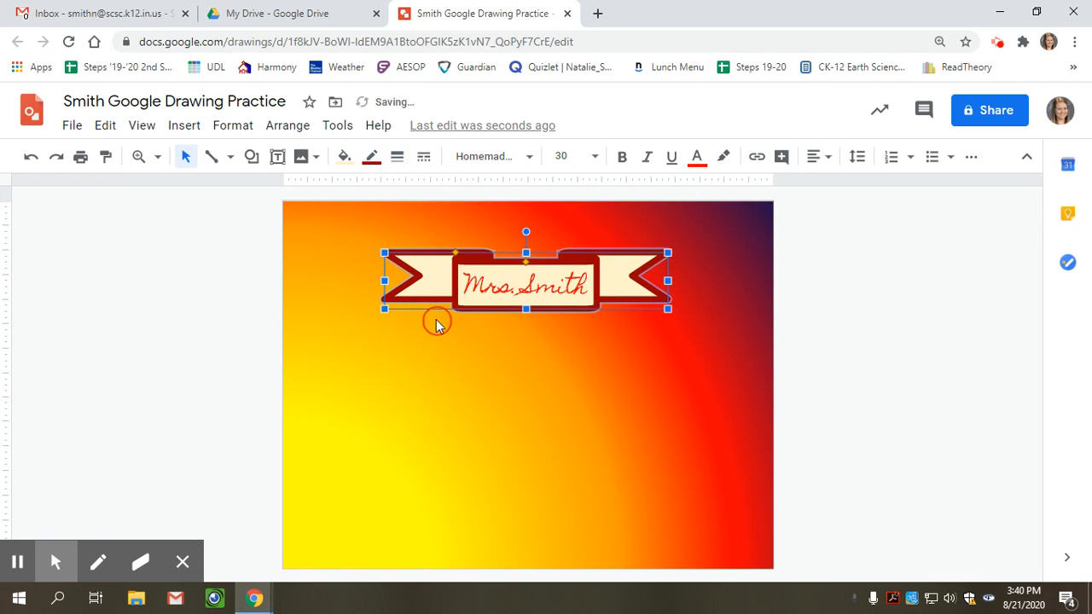
- Set the banner's border weight to 8 px and deselect the shape
left_click(397, 157)
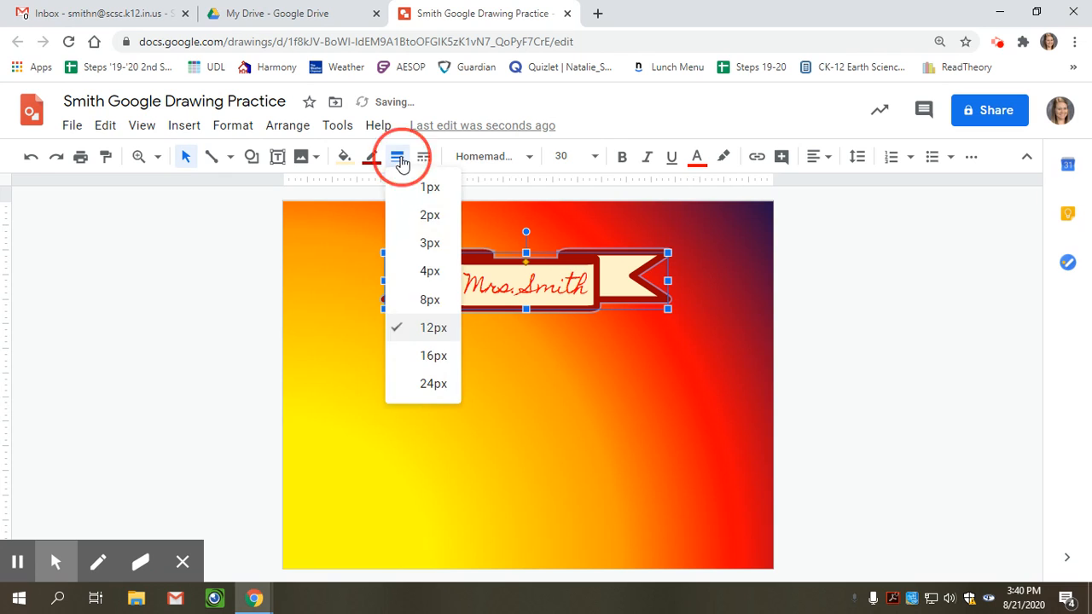
left_click(441, 303)
left_click(525, 396)
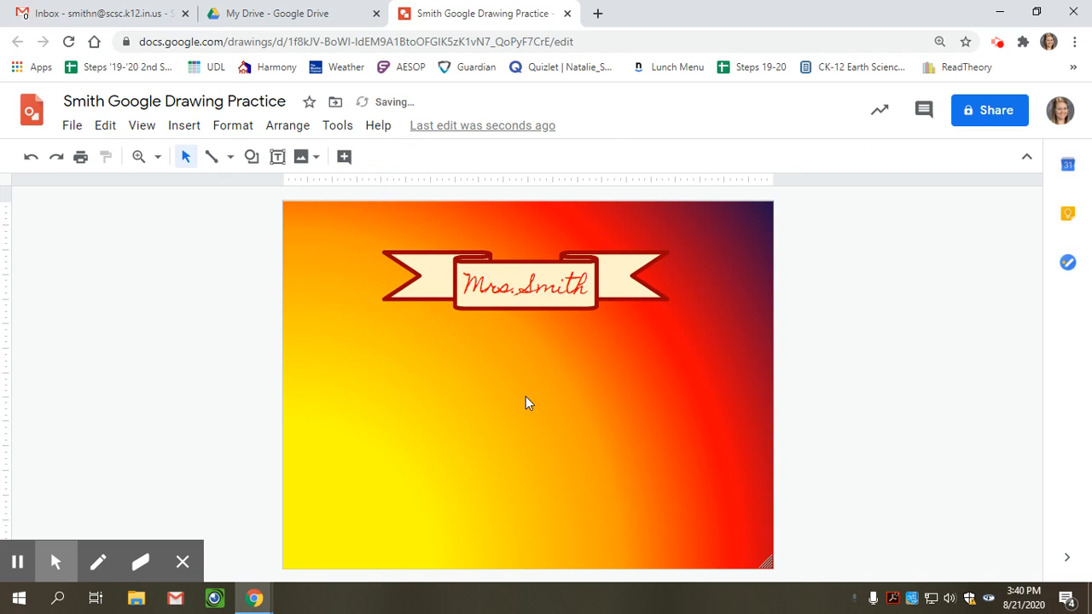
- Change the banner's fill to solid bright yellow and deselect it
left_click(509, 303)
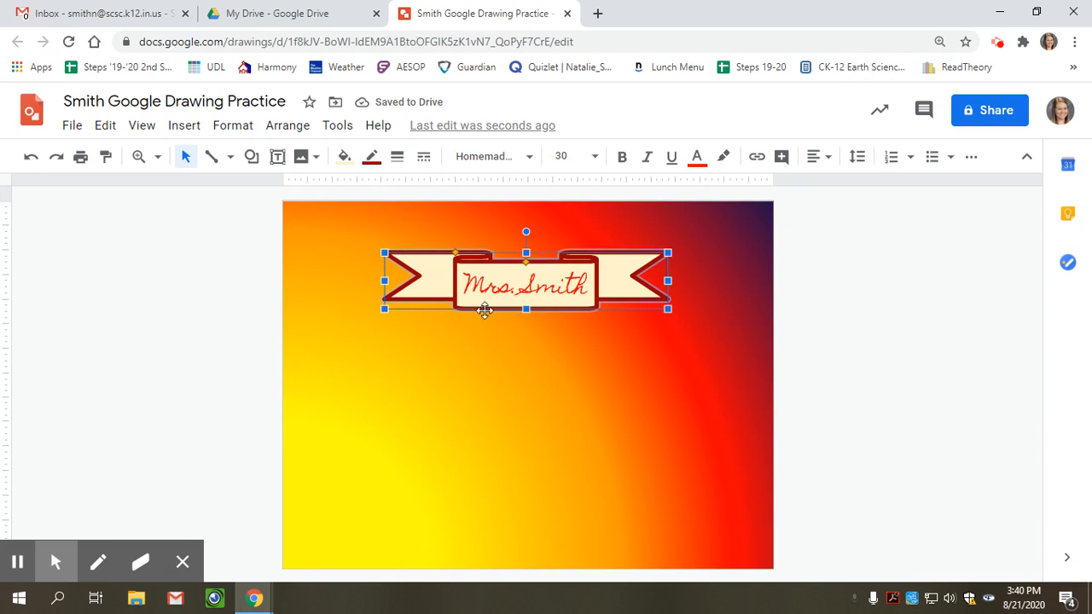
left_click(343, 156)
left_click(408, 276)
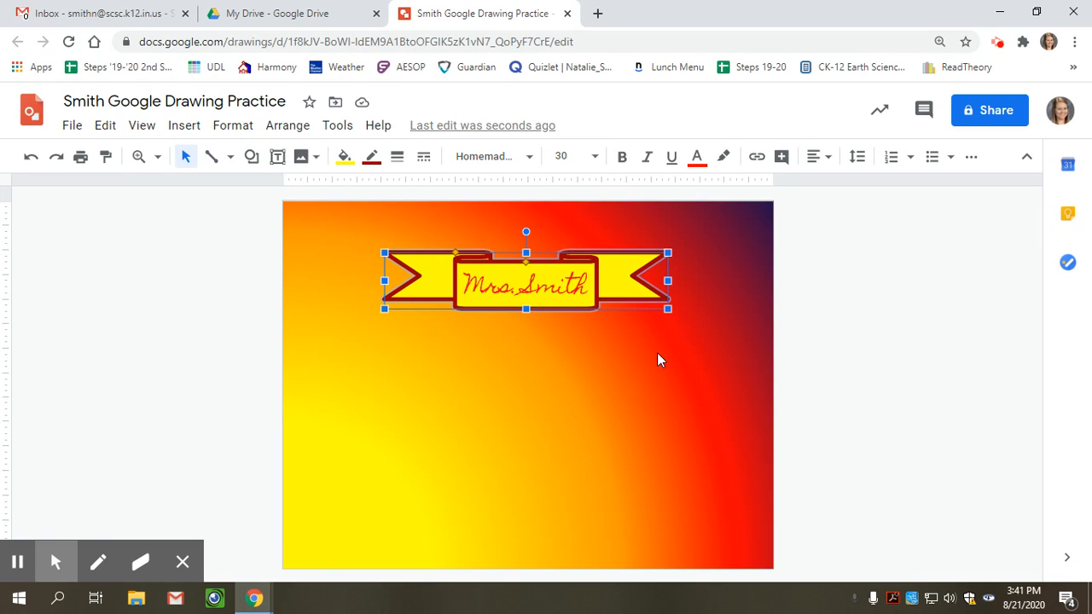
left_click(341, 364)
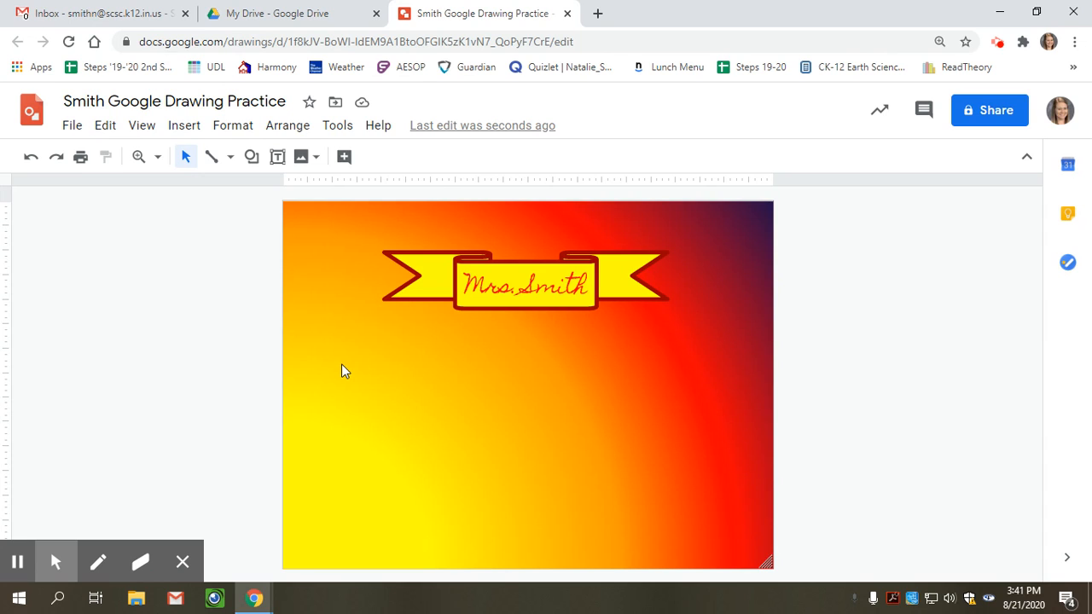
- Draw a large heart shape and move it just below the left half of the banner
left_click(252, 160)
mouse_move(261, 188)
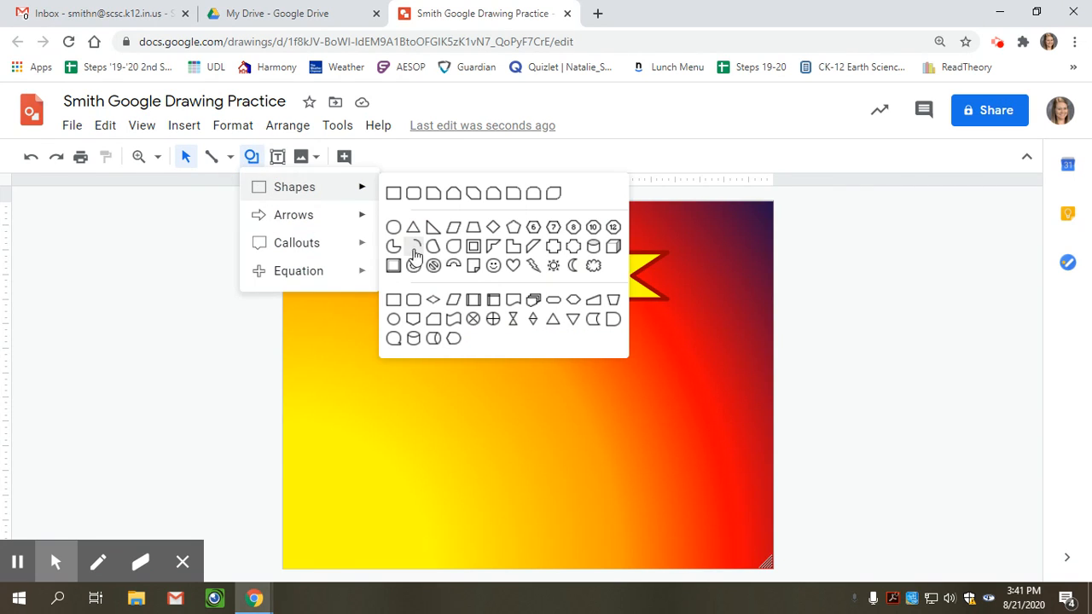
left_click(512, 265)
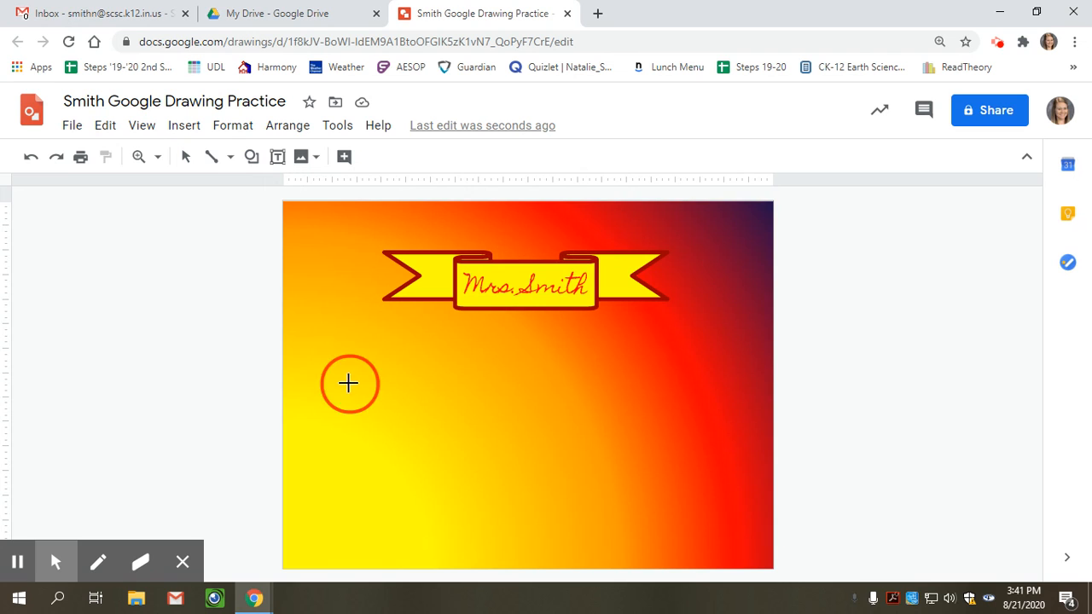
left_click_drag(348, 384, 490, 517)
left_click_drag(429, 458, 393, 405)
- Add a prohibition symbol on the right side of the canvas, sized and positioned to match the heart
left_click(253, 157)
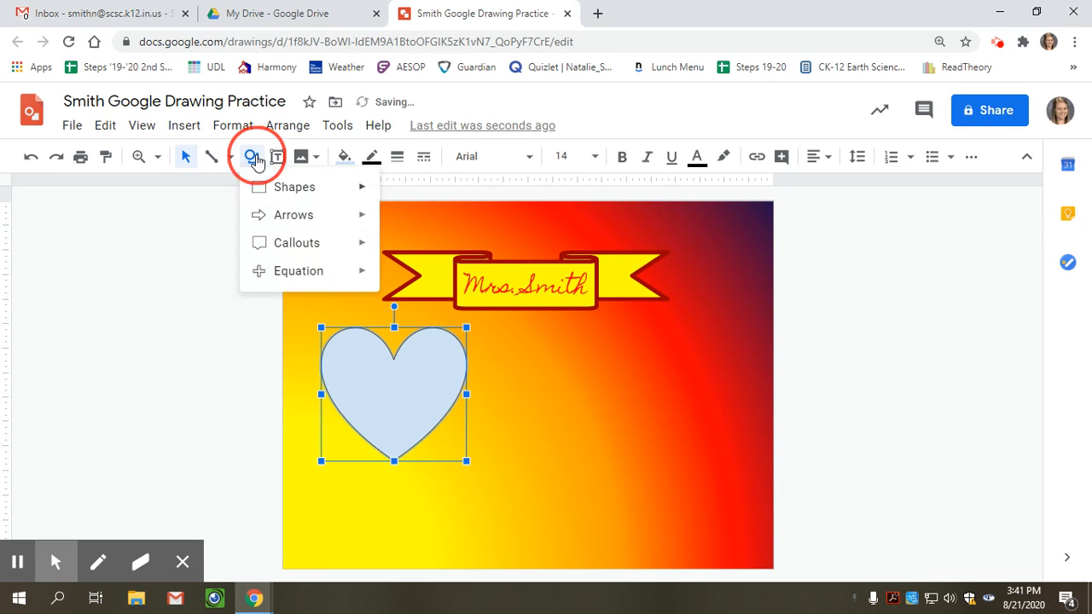
mouse_move(268, 189)
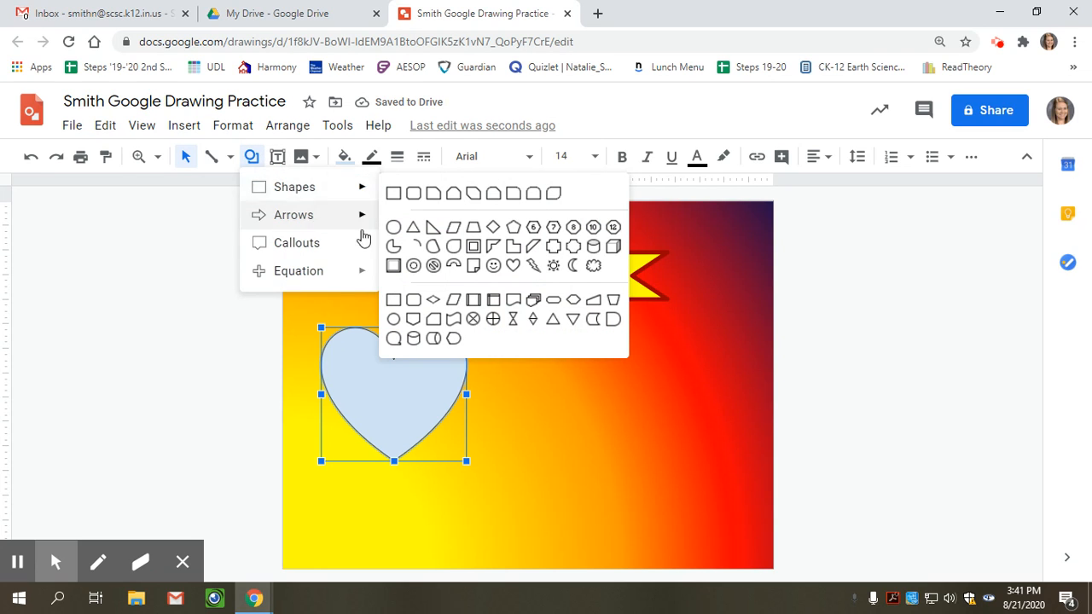
left_click(432, 266)
left_click(655, 388)
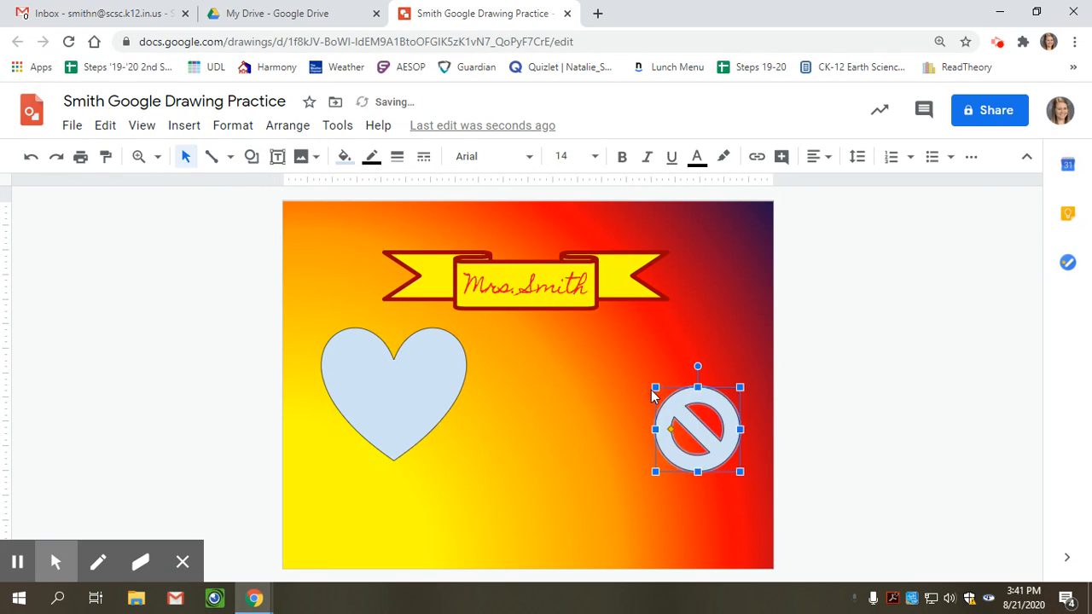
mouse_move(715, 440)
left_mouse_down()
mouse_move(682, 396)
mouse_move(757, 482)
mouse_move(706, 432)
left_mouse_up()
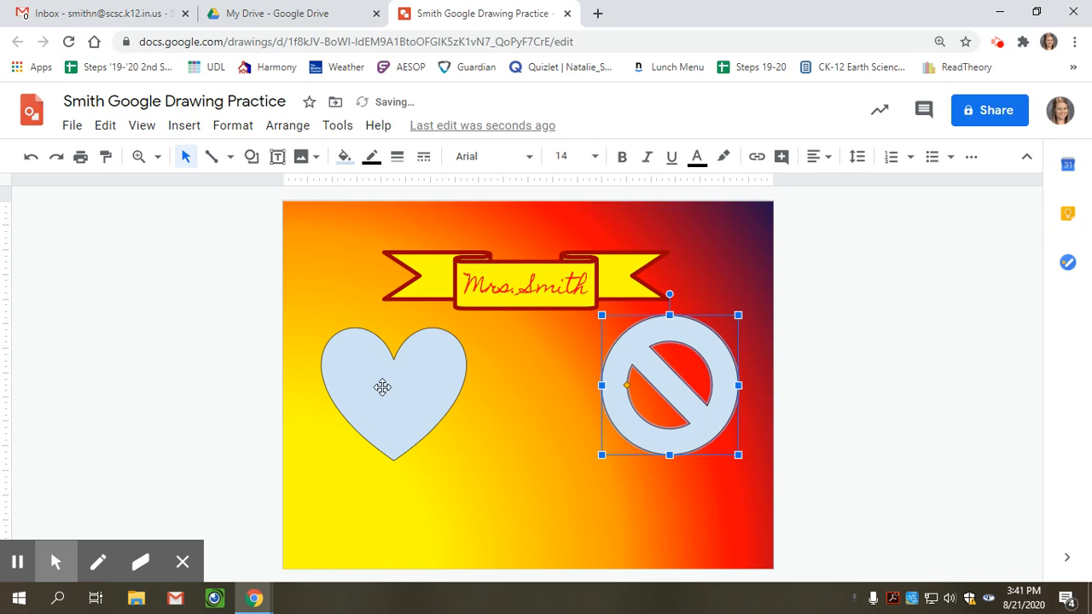
- Enter the text "Chocolate" in the heart and center it
left_click(386, 388)
type("Chocolate")
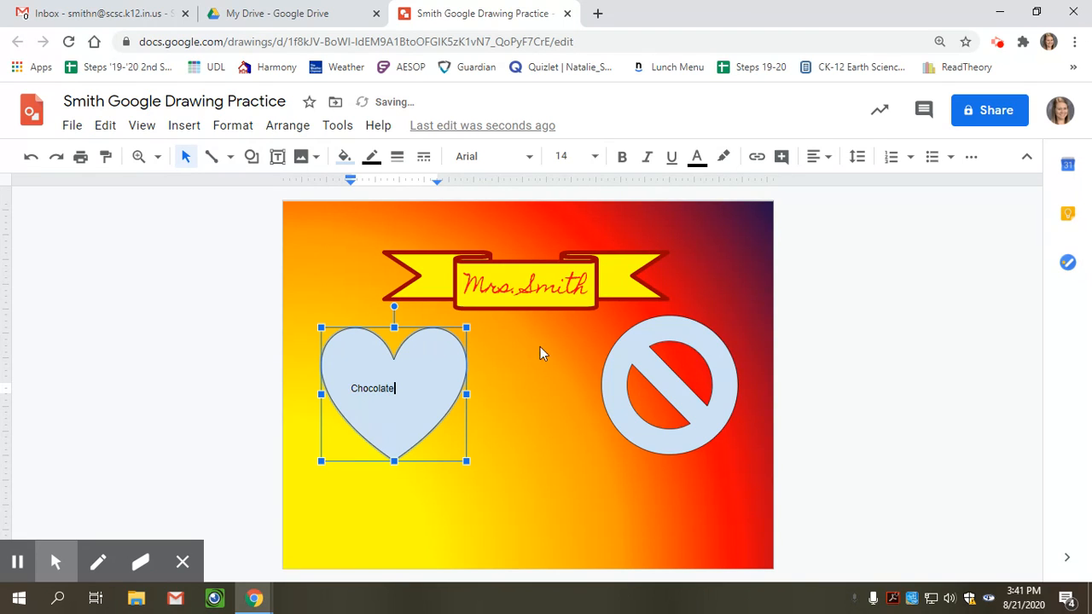
double_click(385, 389)
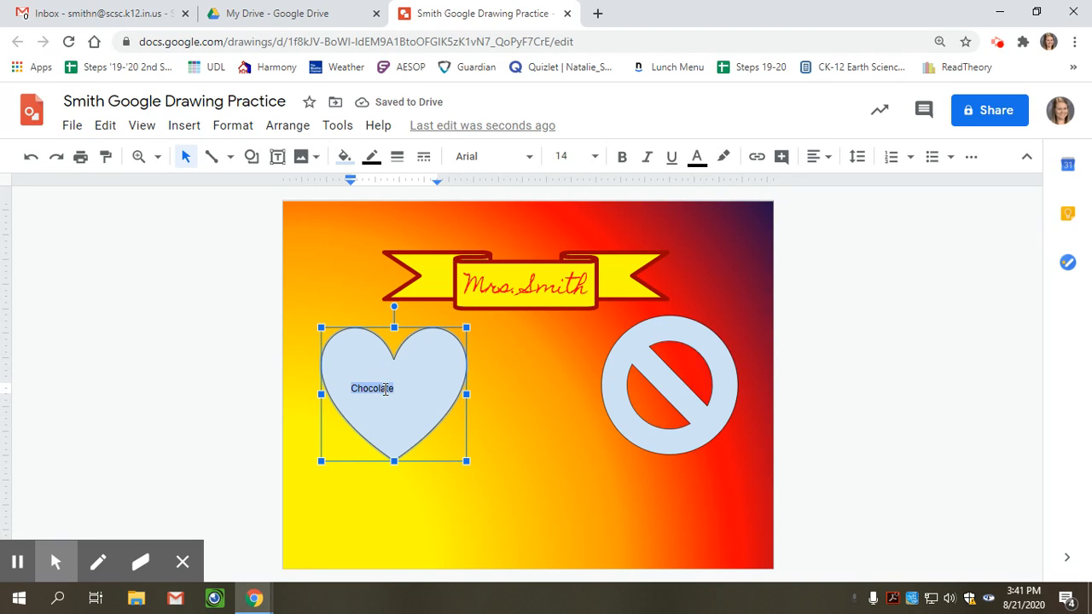
left_click(819, 156)
left_click(842, 184)
left_click(828, 158)
left_click(843, 208)
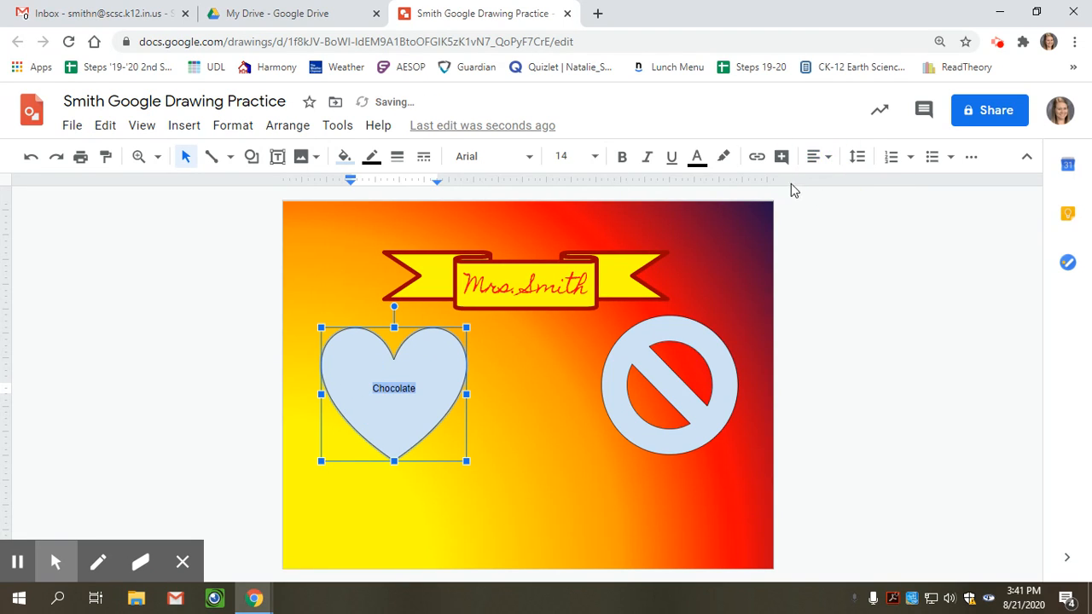
- Format the heart's text in white Comfortaa at size 22 so it fits on one line
left_click(697, 156)
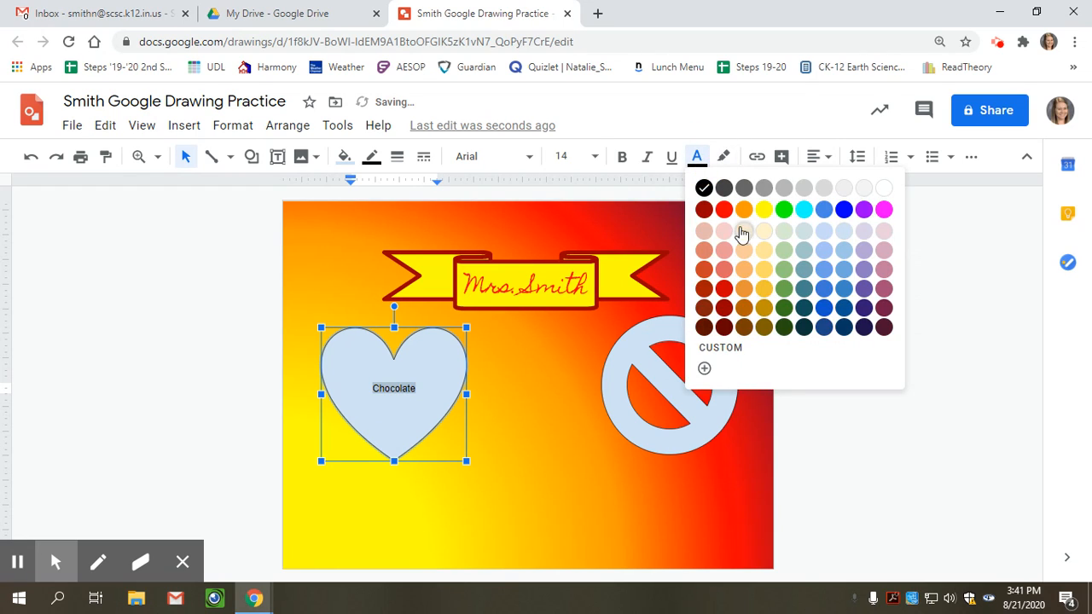
left_click(883, 188)
left_click(595, 156)
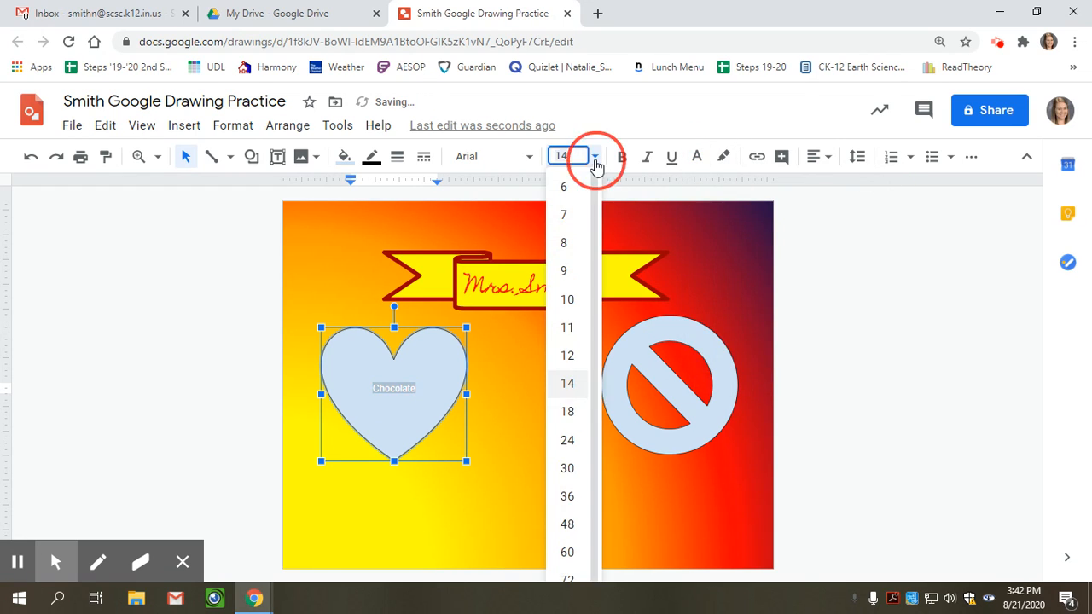
left_click(570, 438)
left_click(502, 157)
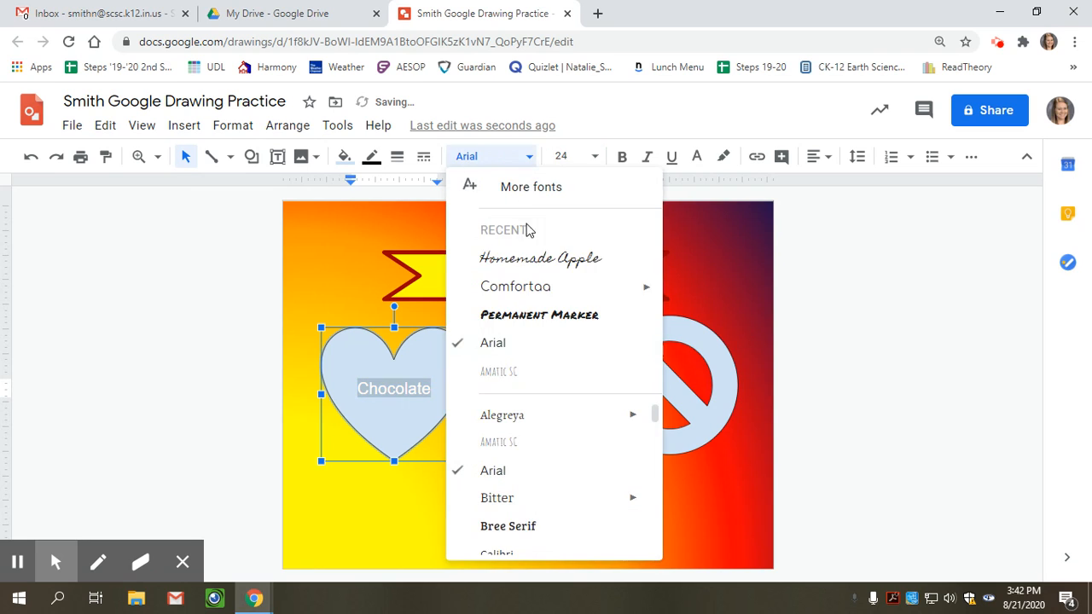
left_click(526, 282)
left_click(566, 156)
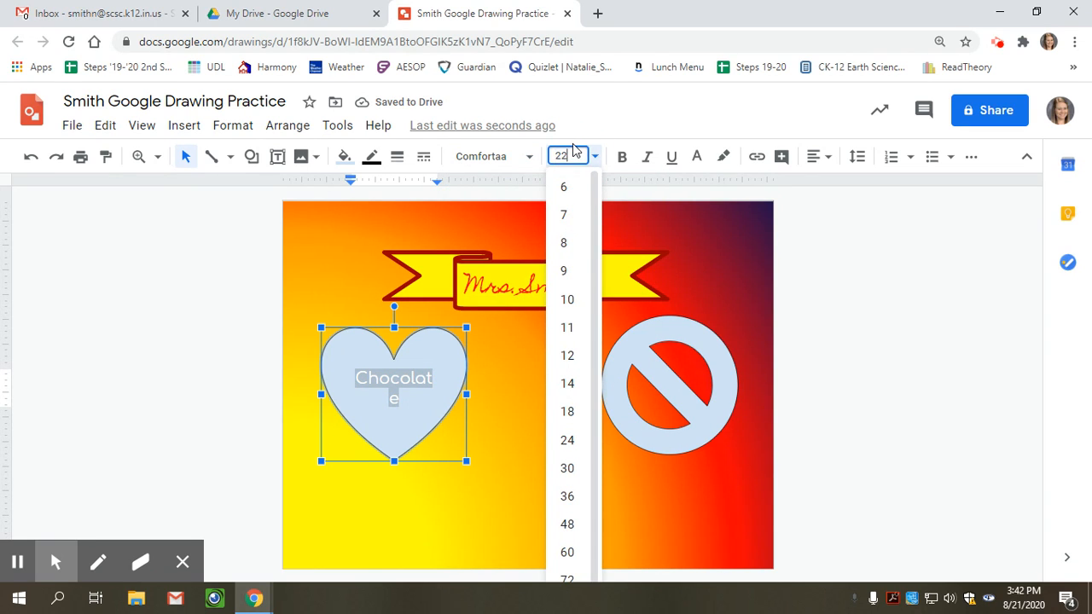
type("22")
key("Return")
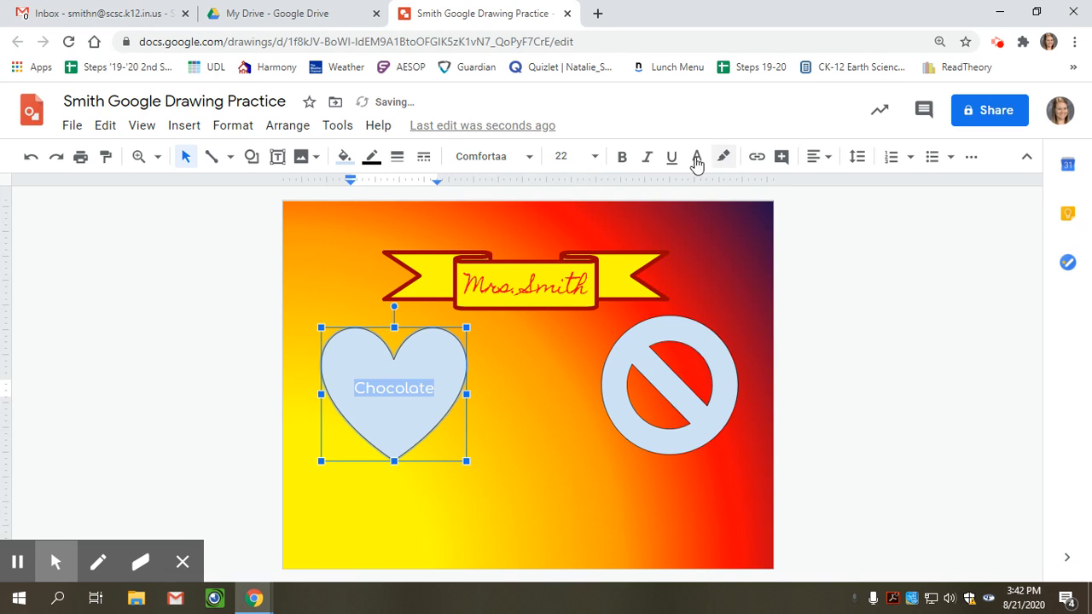
- Fill the heart with red and give it a dark border 8 px thick
left_click(344, 156)
left_click(372, 271)
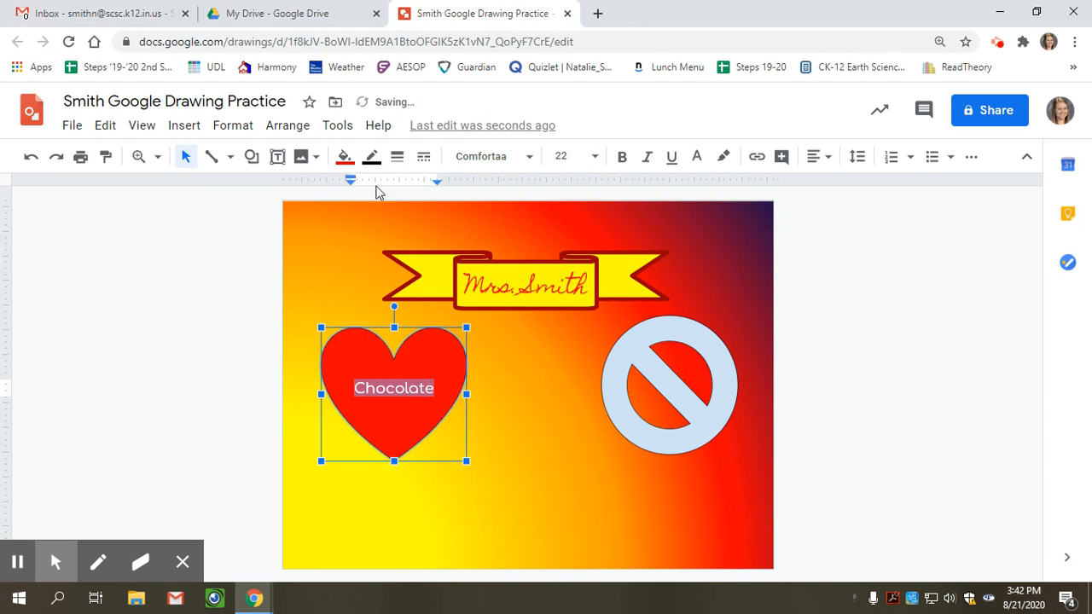
left_click(373, 156)
left_click(378, 215)
left_click(397, 156)
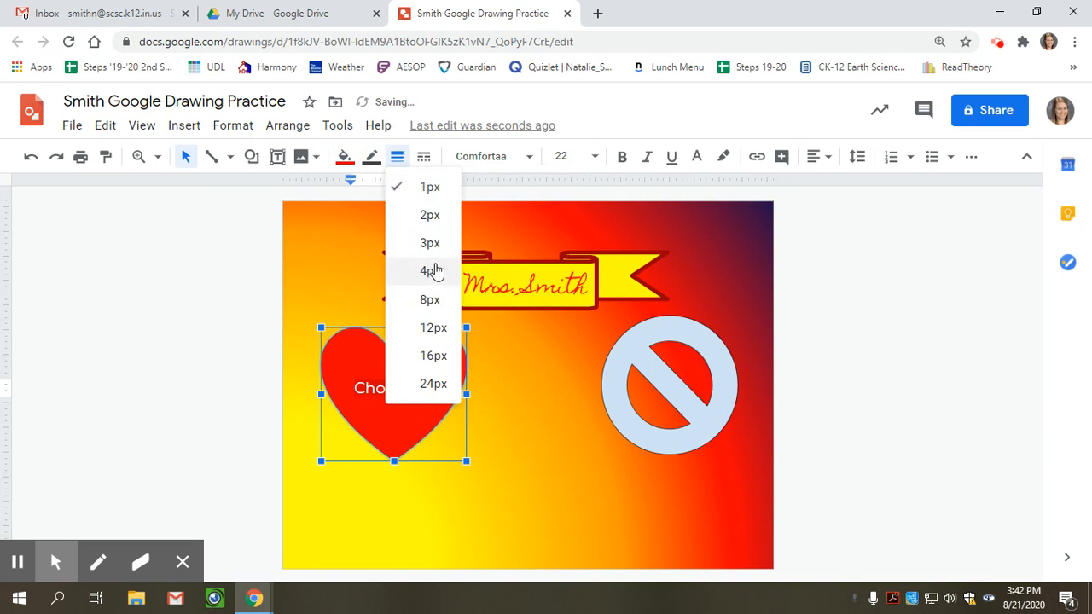
left_click(431, 300)
left_click(517, 410)
- Fill the prohibition symbol with bright yellow and give it an orange border
left_click(618, 391)
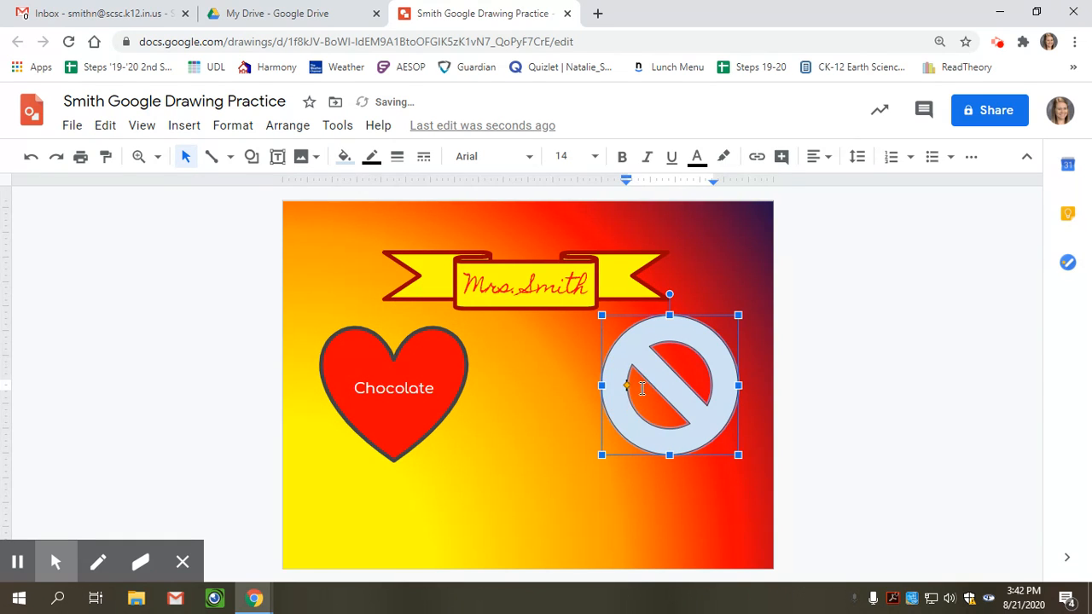
left_click(344, 156)
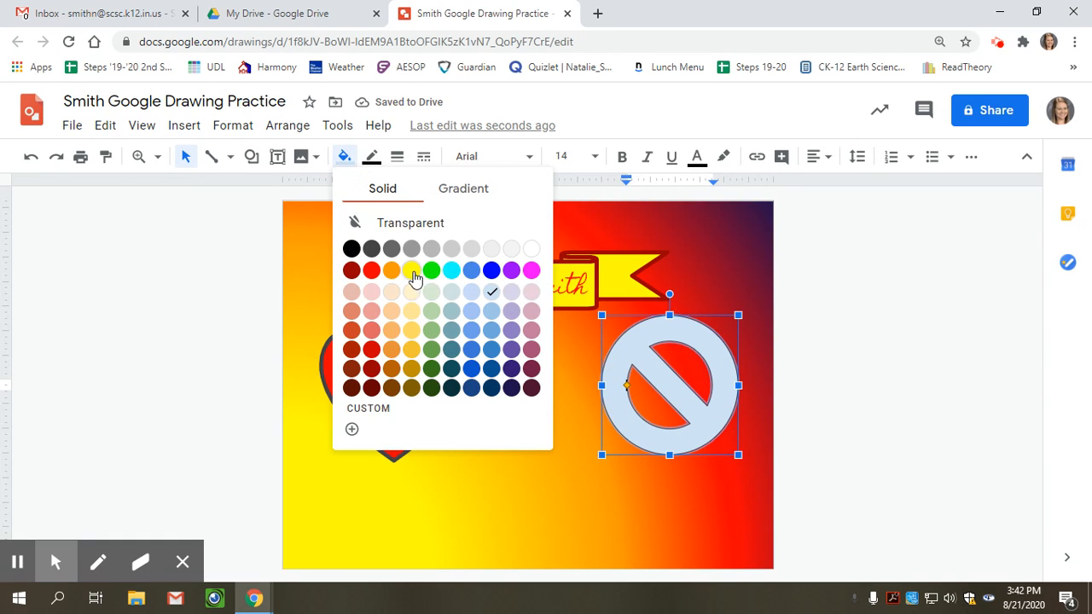
left_click(412, 274)
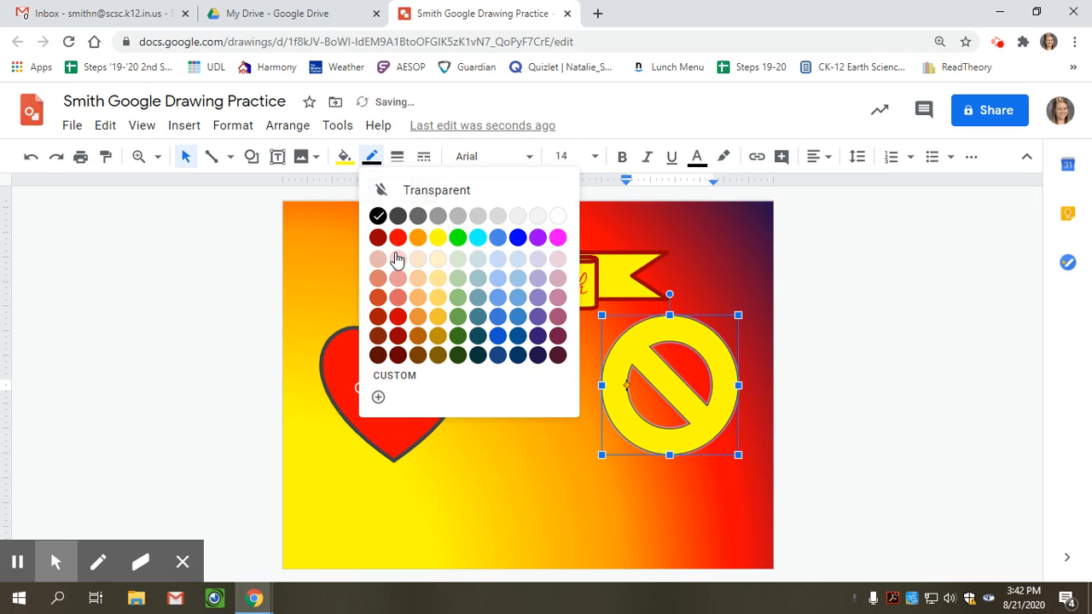
left_click(418, 238)
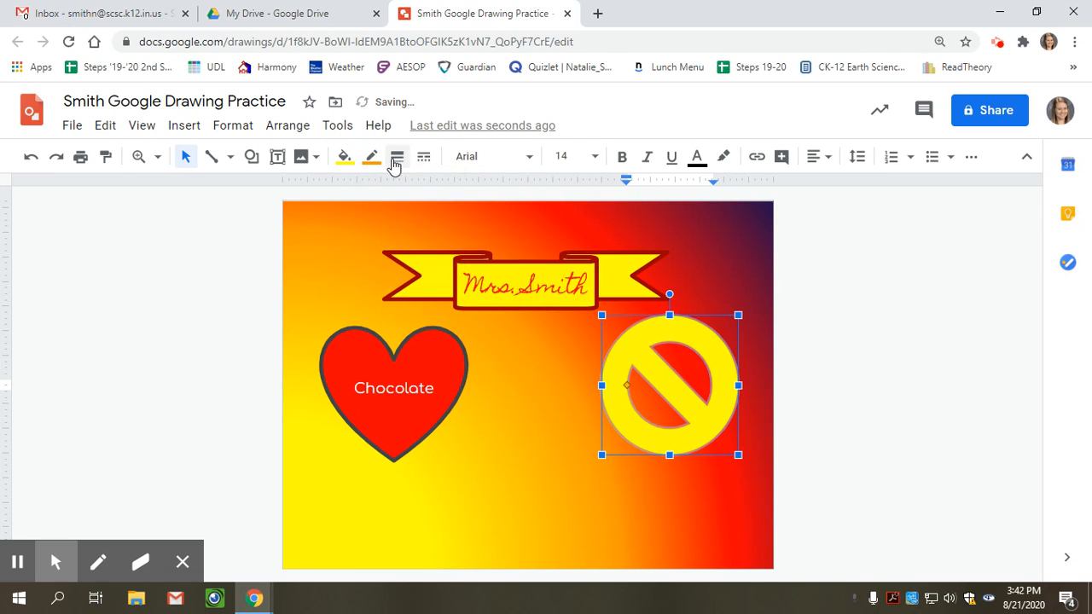
- Set the prohibition symbol's border weight to 8 px, keeping the shape selected
left_click(396, 156)
left_click(427, 297)
left_click(372, 156)
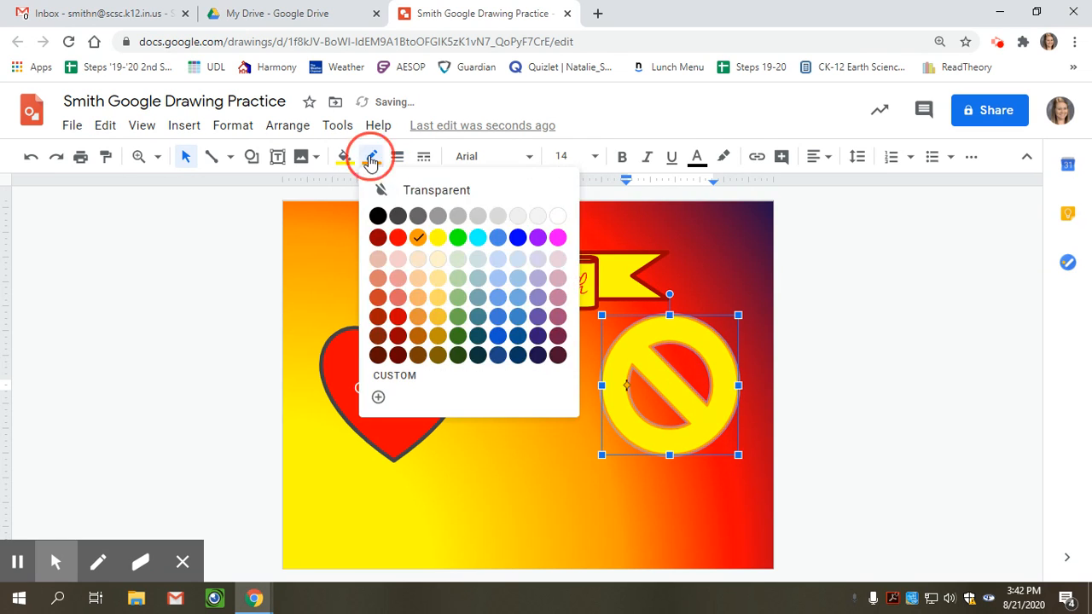
left_click(396, 156)
left_click(429, 297)
left_click(575, 423)
left_click(679, 387)
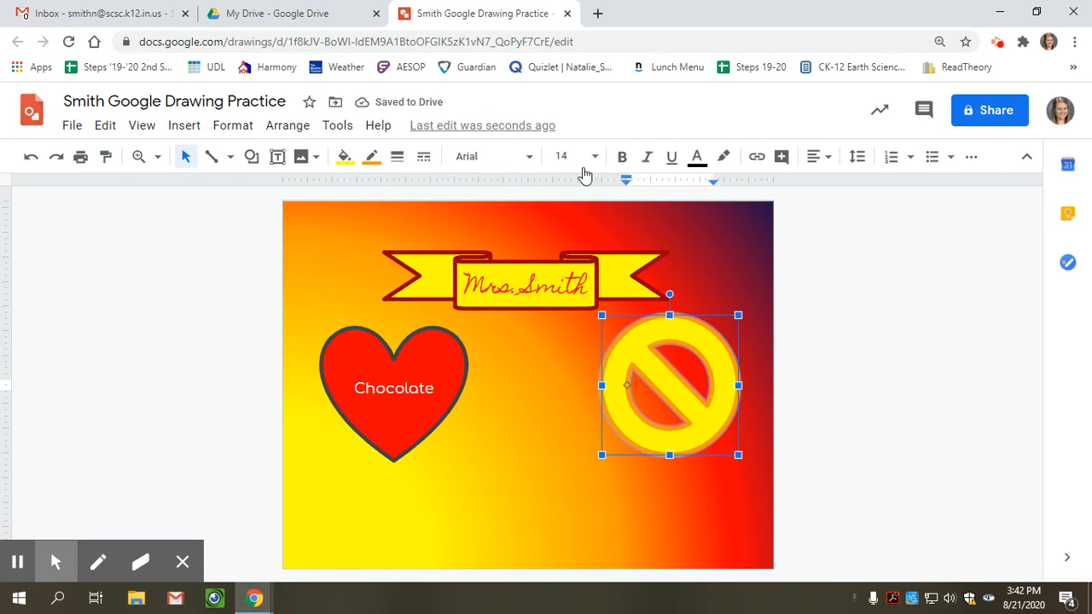
- Add the black size 18 text "I don't like when others are unkind." to the prohibition symbol
left_click(696, 156)
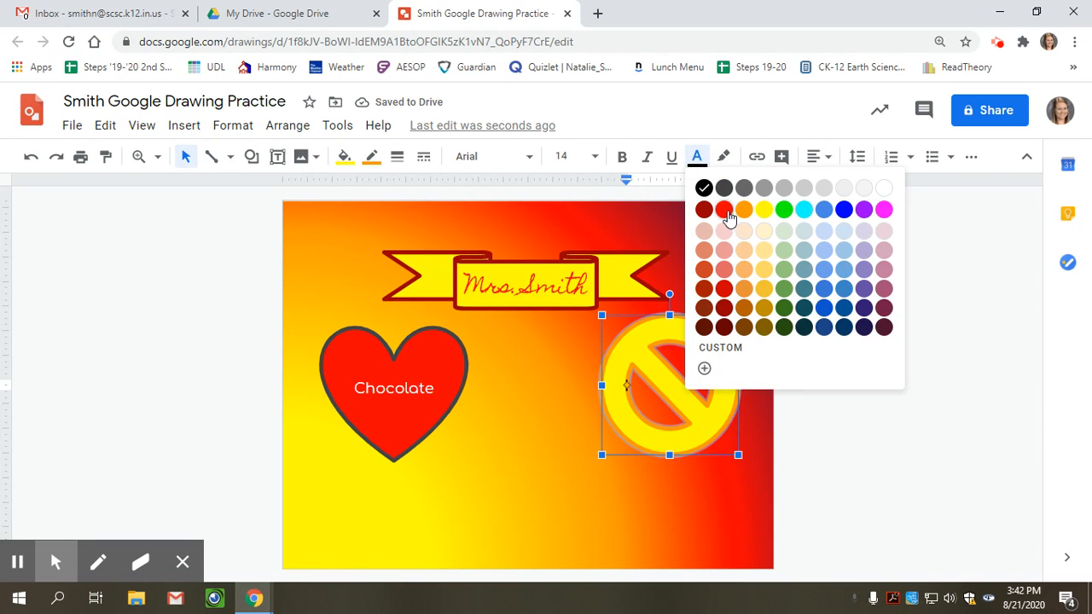
left_click(704, 188)
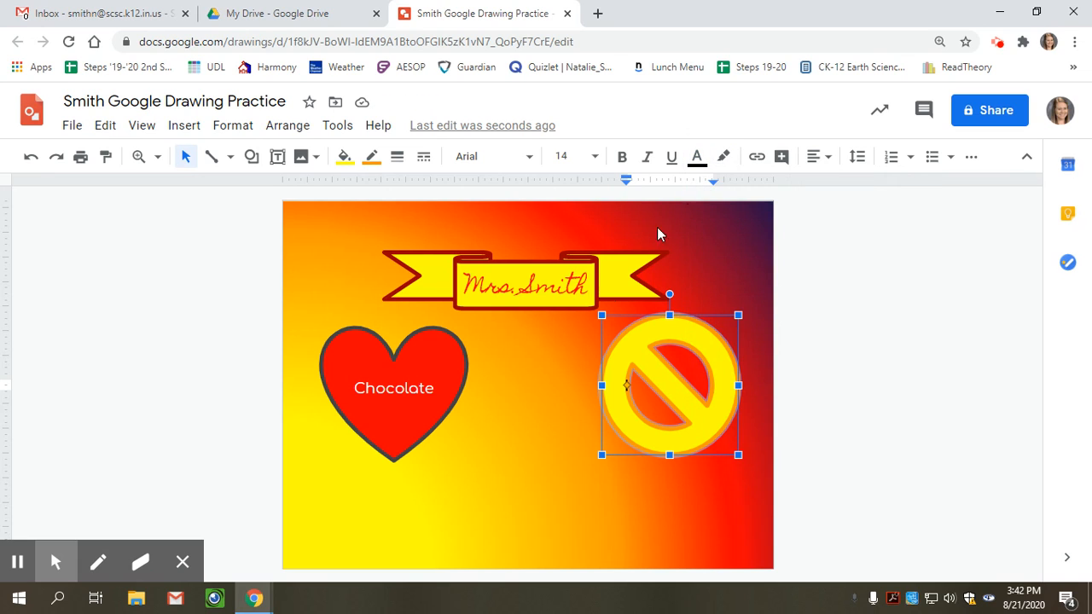
left_click(575, 156)
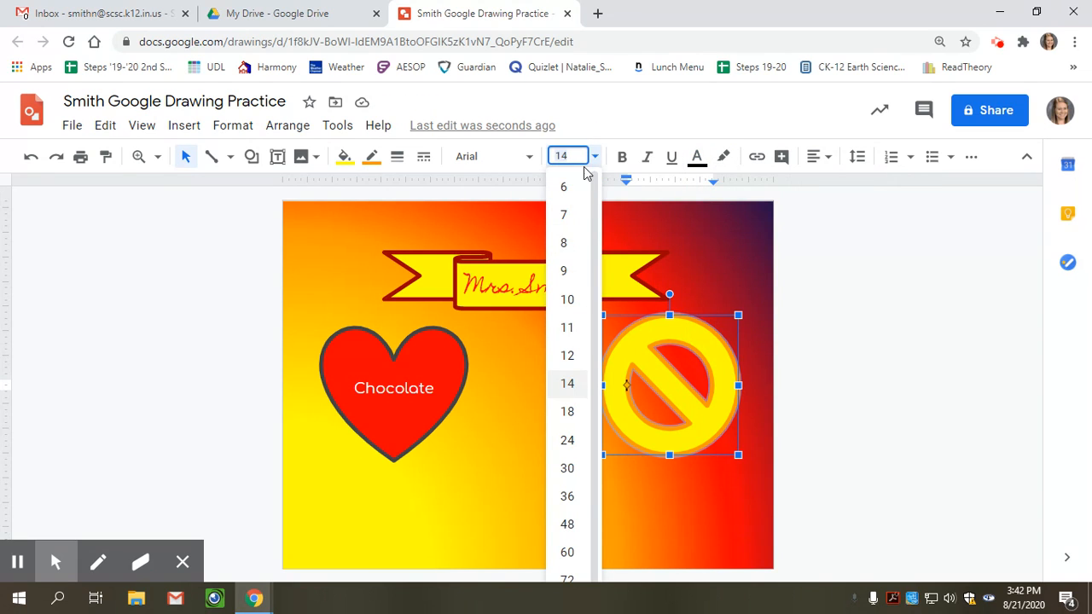
left_click(585, 411)
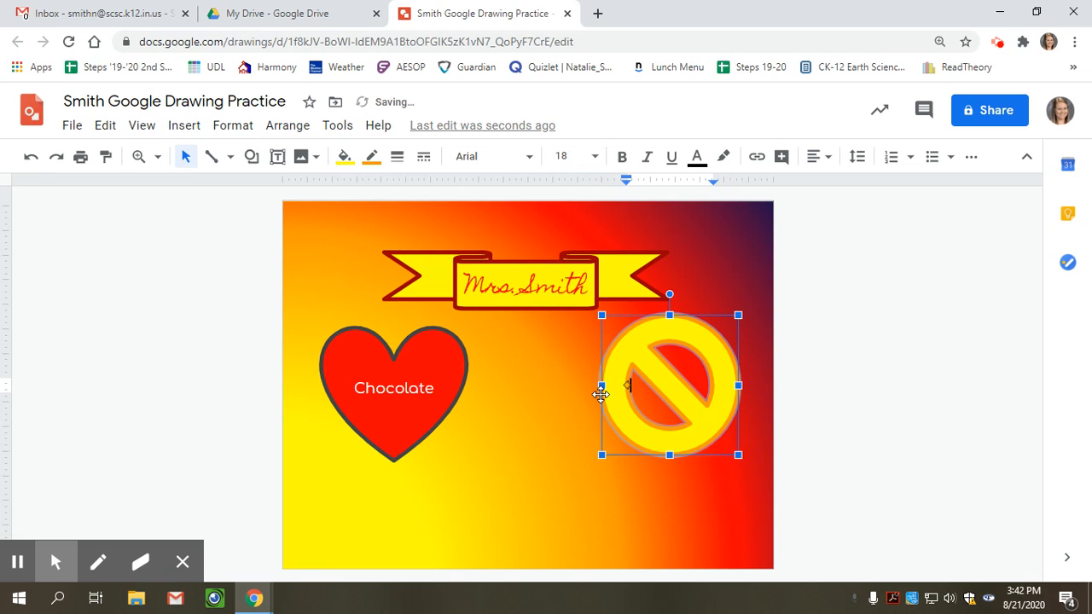
type("en o")
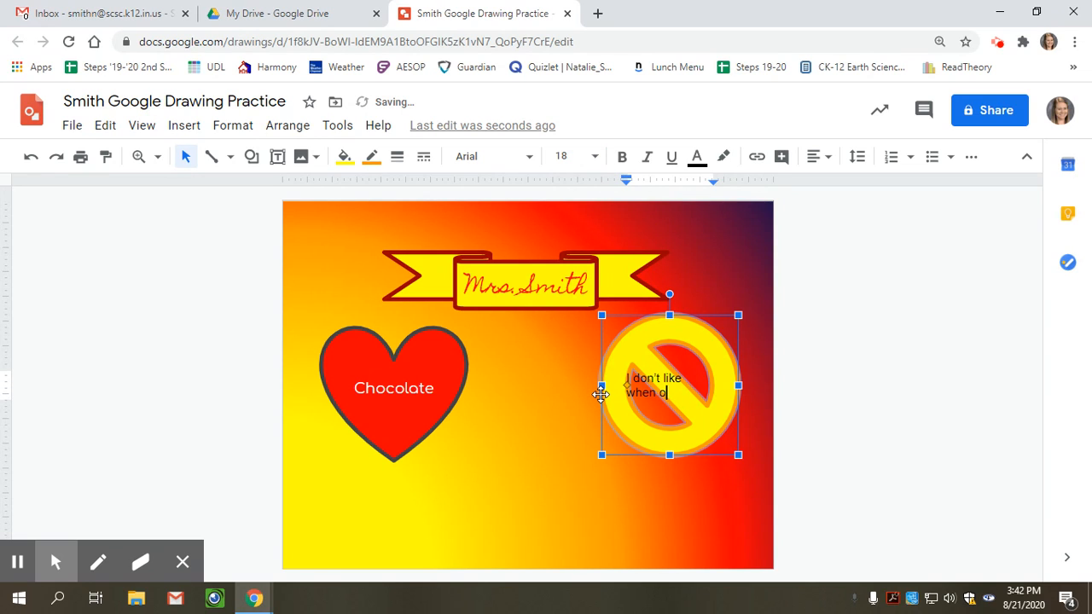
type("thers are ")
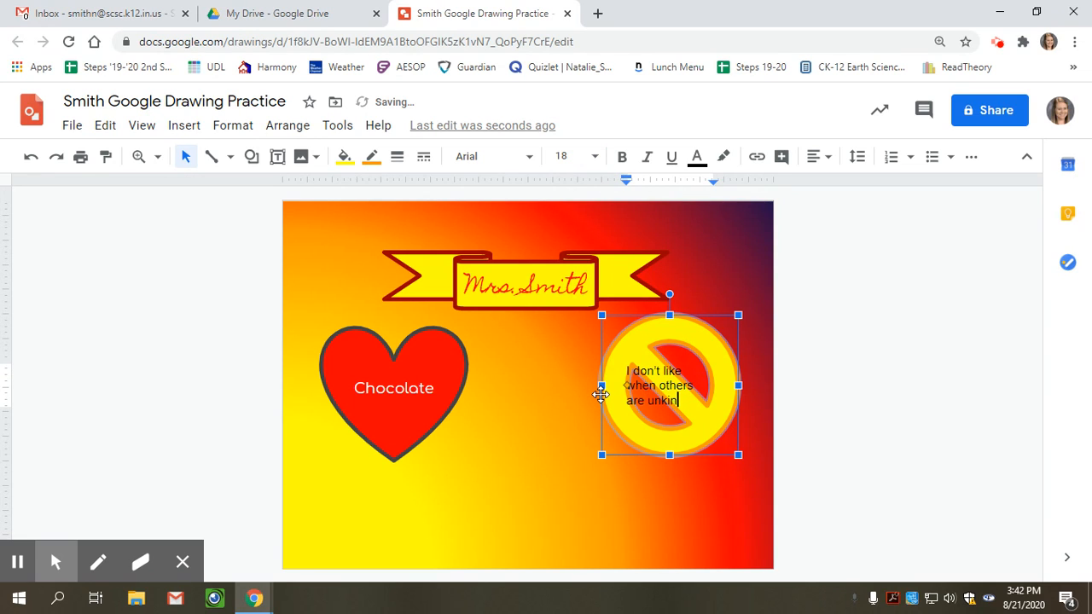
type("unkind.")
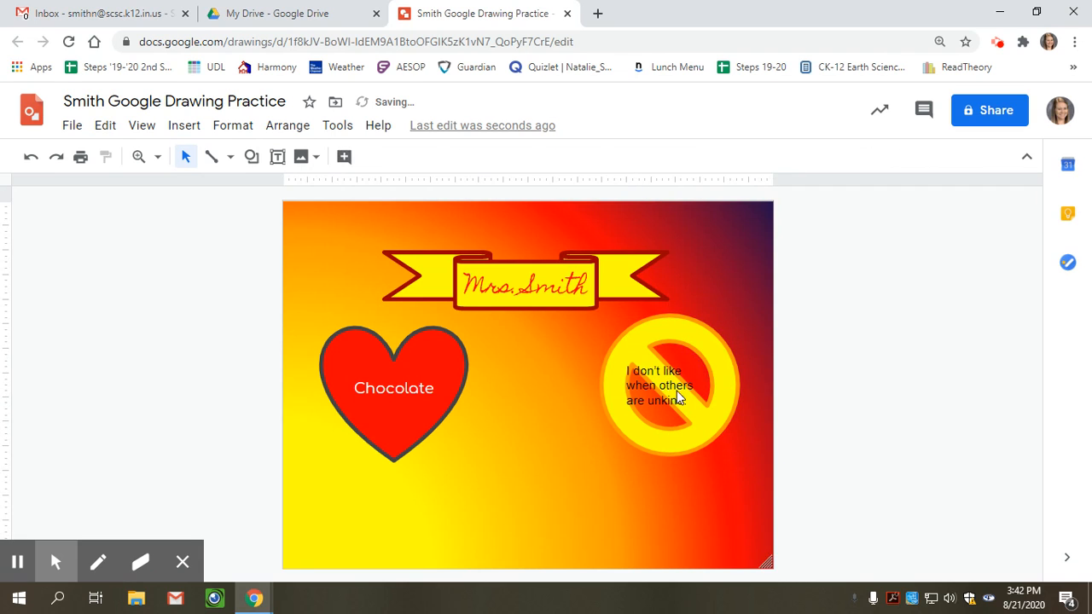
left_click(791, 449)
- Center the prohibition symbol's text both horizontally and vertically within the shape
left_click(512, 295)
left_click(664, 386)
triple_click(661, 387)
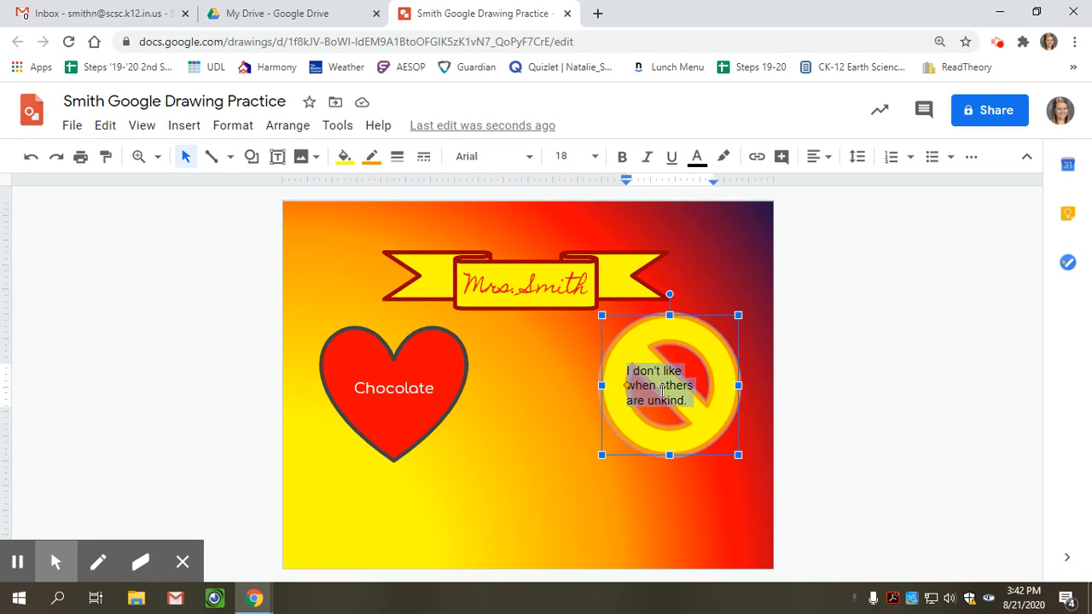
left_click(792, 429)
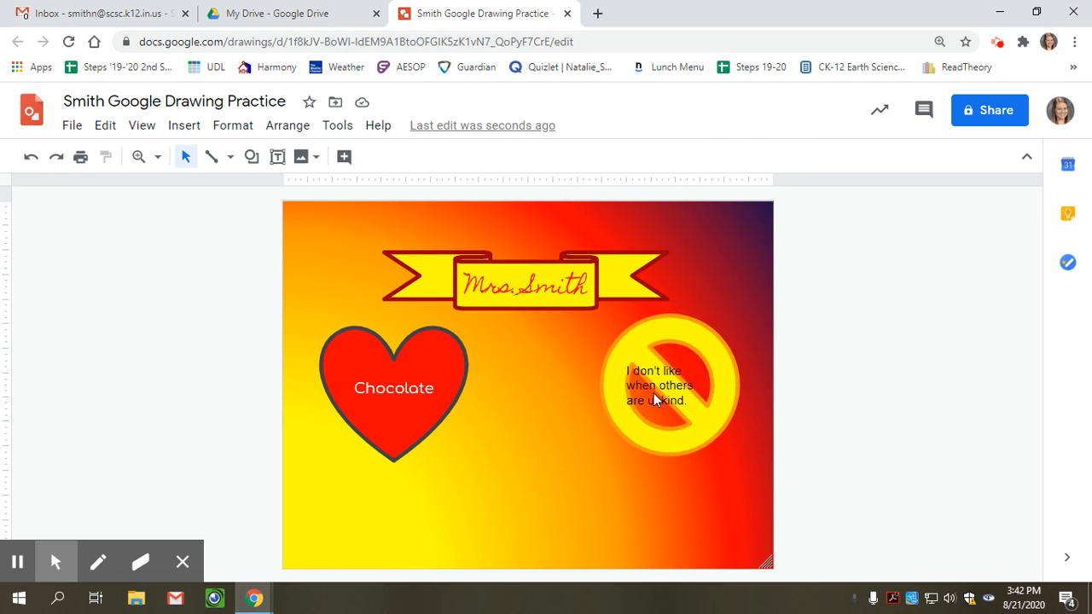
left_click(654, 394)
triple_click(649, 382)
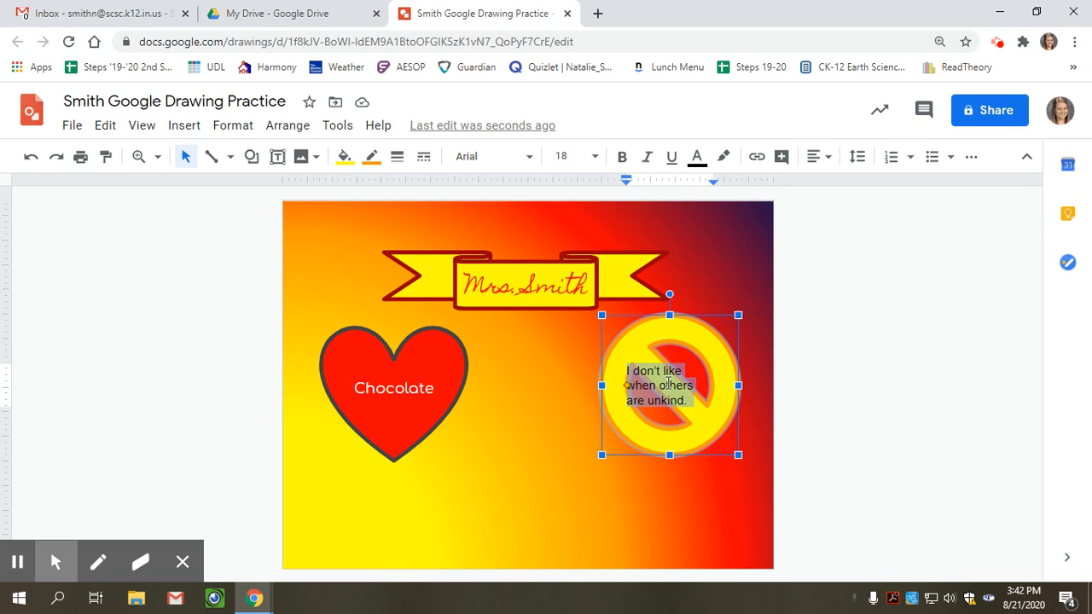
left_click(816, 157)
left_click(841, 184)
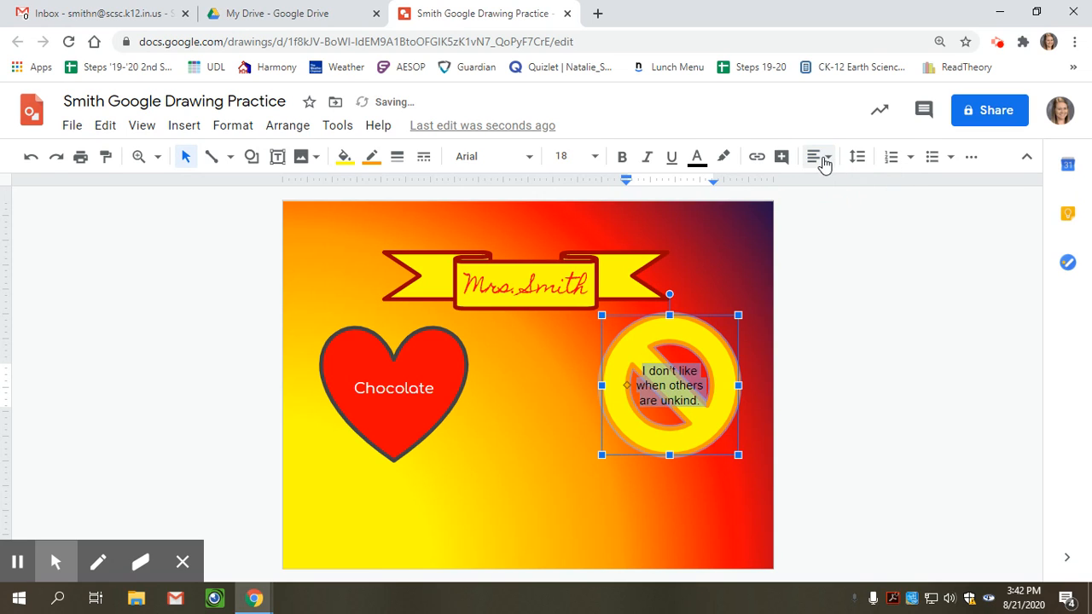
left_click(816, 157)
left_click(842, 208)
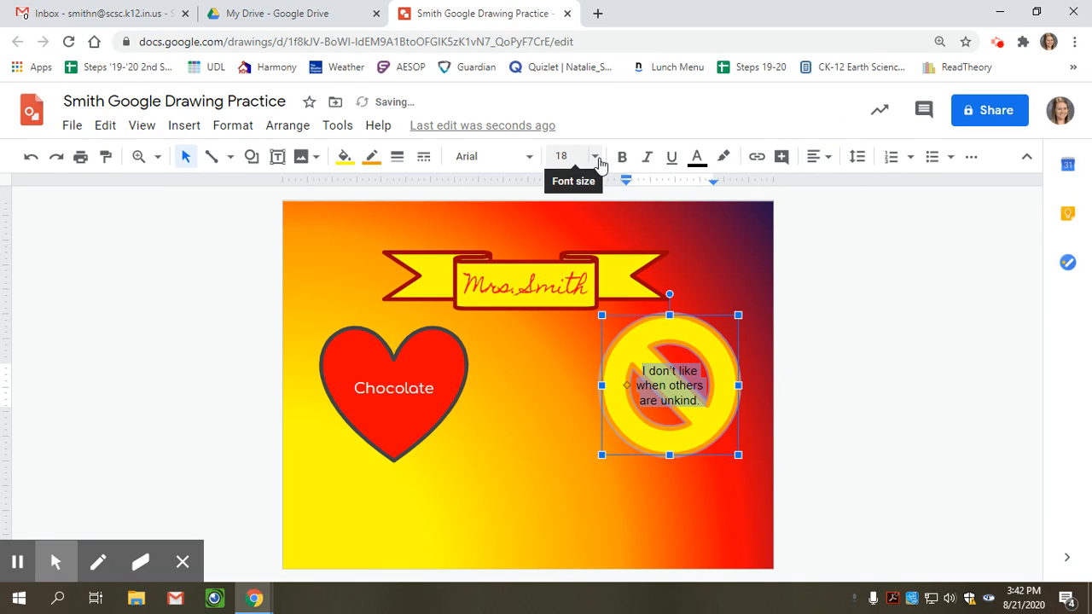
- Change the prohibition symbol's text to Comfortaa at size 22
left_click(529, 157)
left_click(484, 261)
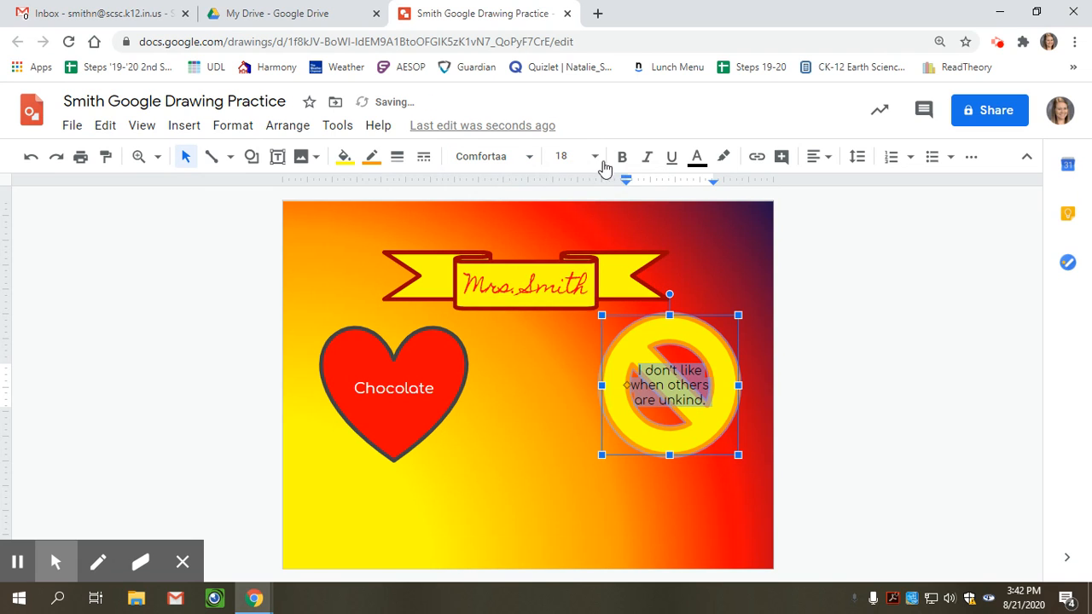
left_click(595, 158)
left_click(573, 441)
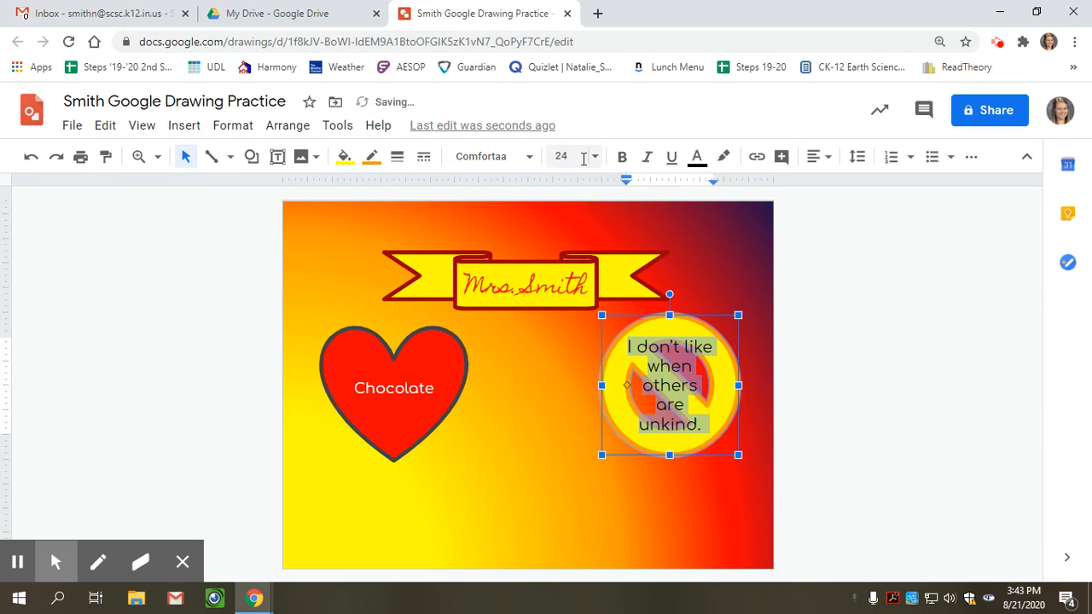
left_click(583, 158)
type("22")
key("Return")
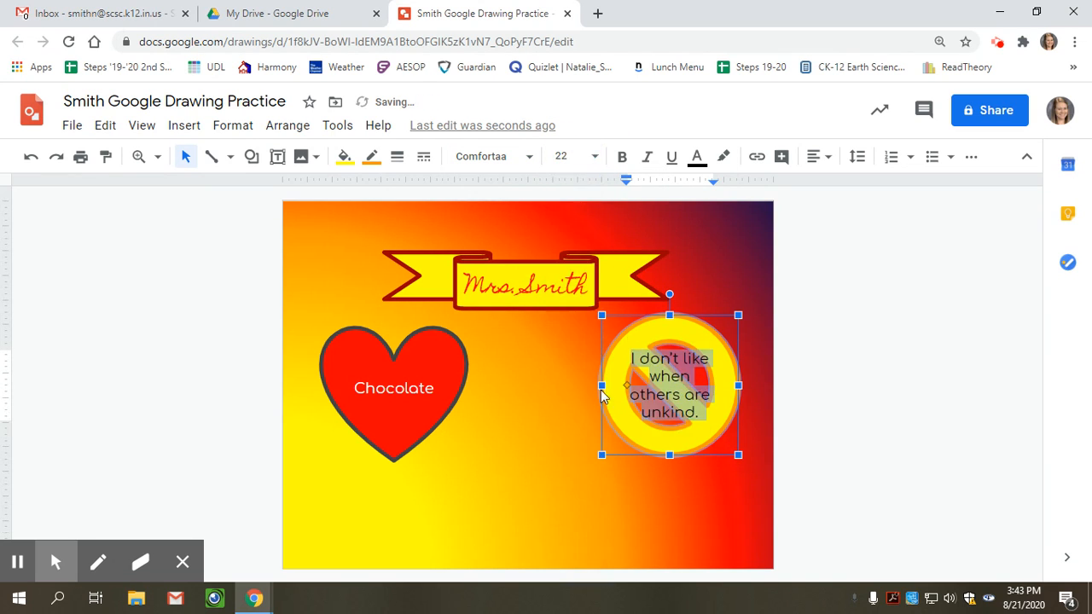
- Make the text bold in both the prohibition symbol and the heart
left_click(524, 518)
triple_click(674, 409)
key("ctrl+b")
left_click(617, 492)
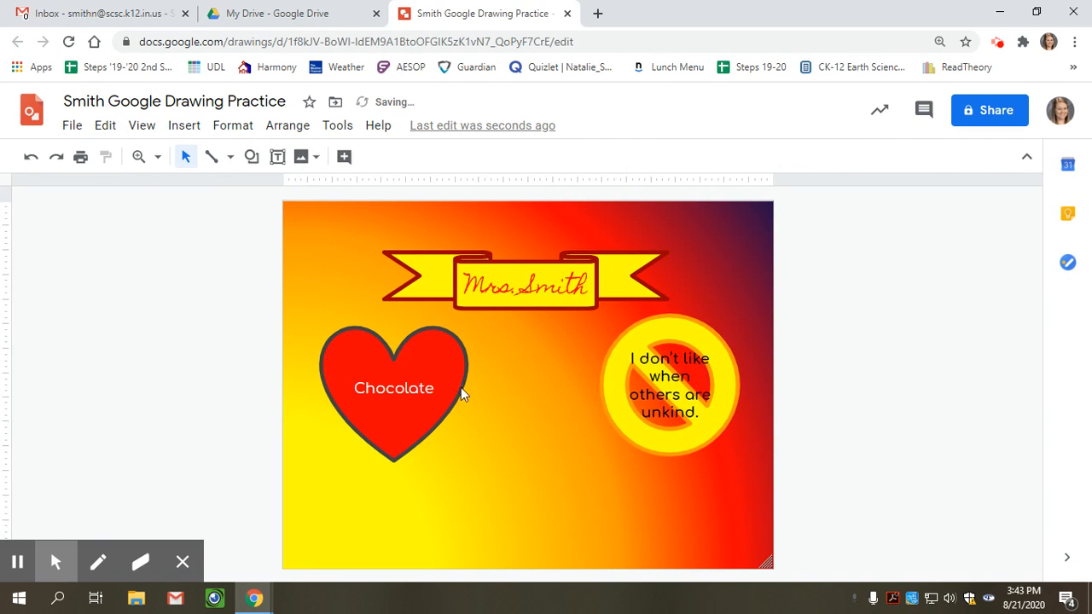
triple_click(407, 394)
key("ctrl+b")
left_click(512, 399)
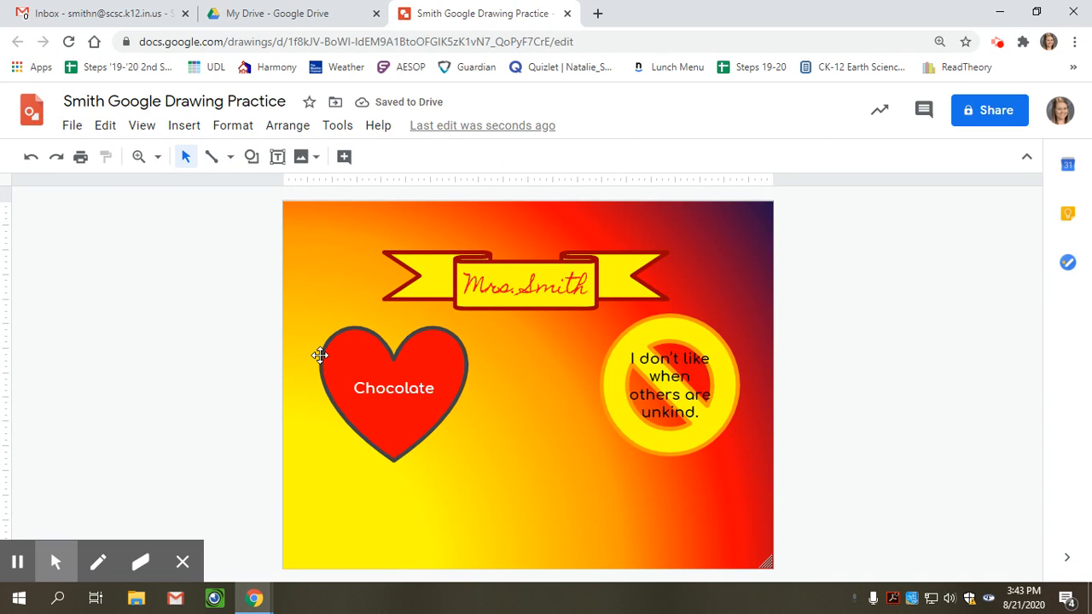
- Move the heart slightly up and outward, and shift the prohibition symbol slightly up
left_click_drag(317, 355, 312, 346)
left_click_drag(621, 418, 621, 411)
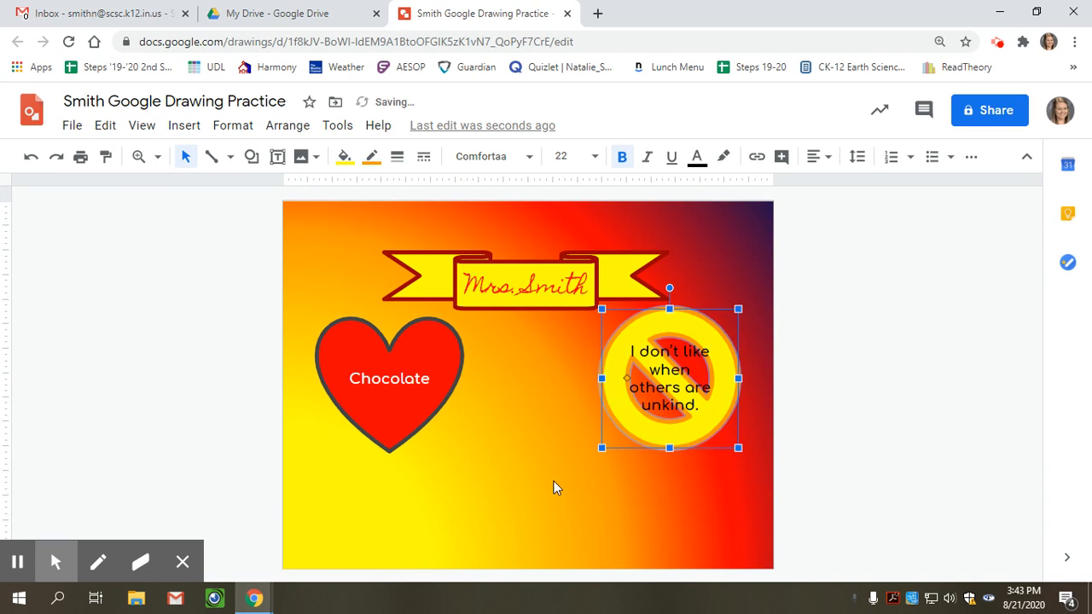
left_click(550, 480)
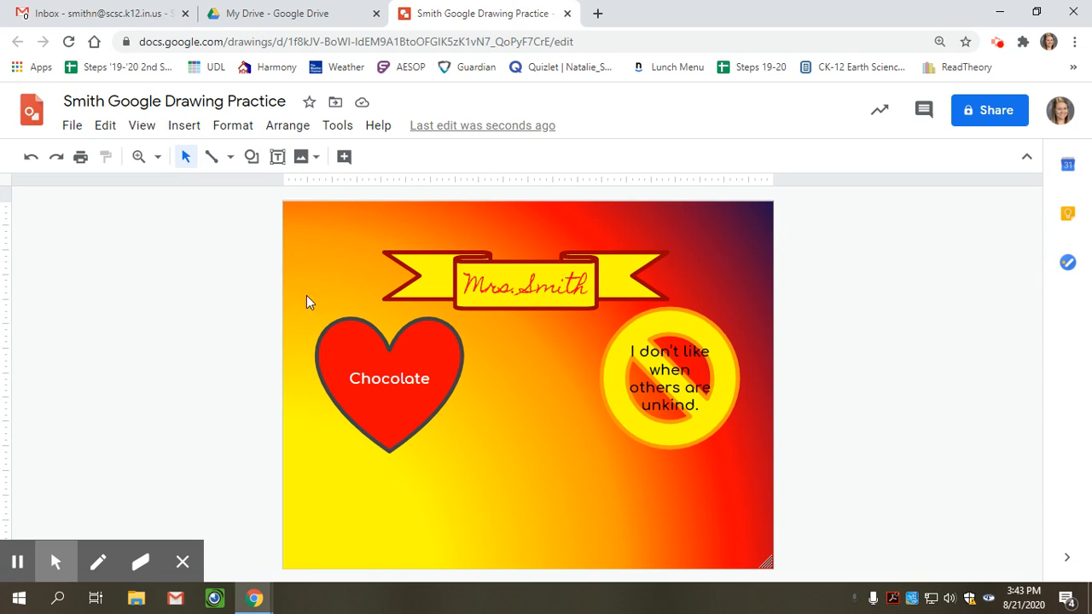
left_click(185, 128)
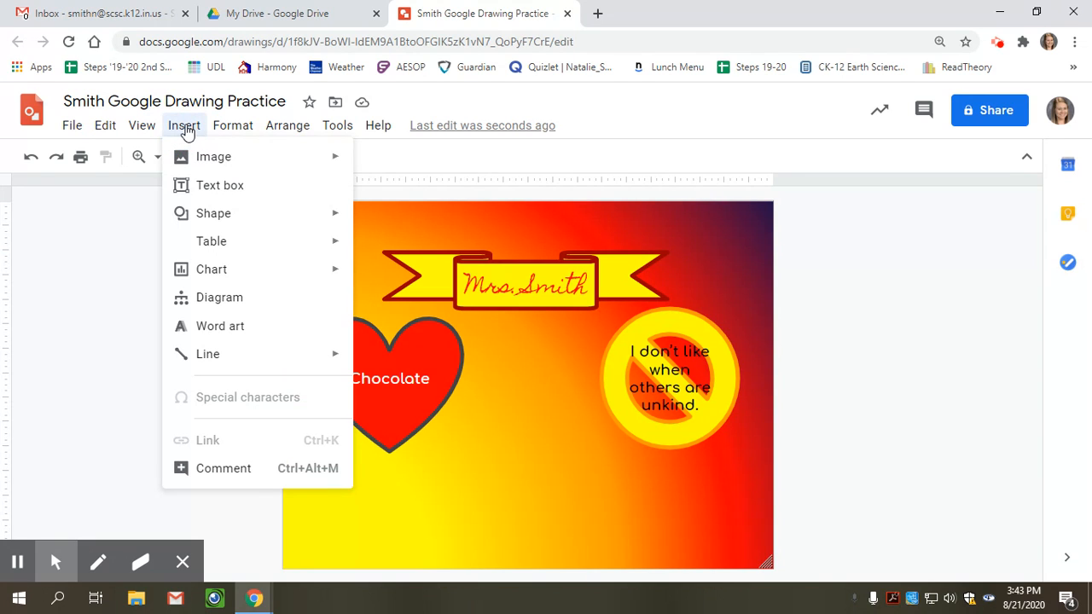
mouse_move(218, 168)
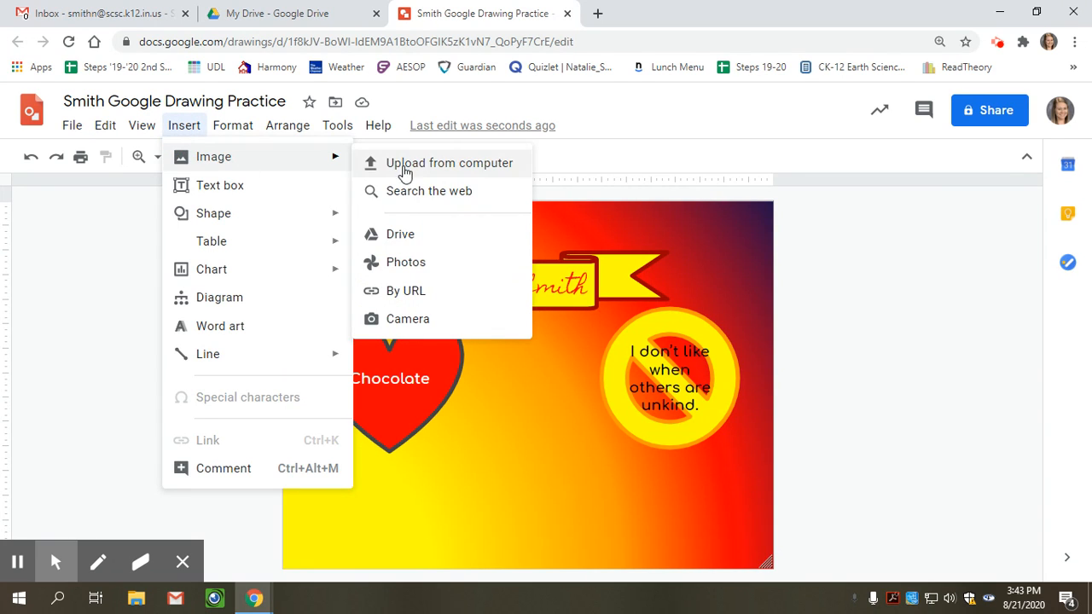
left_click(539, 415)
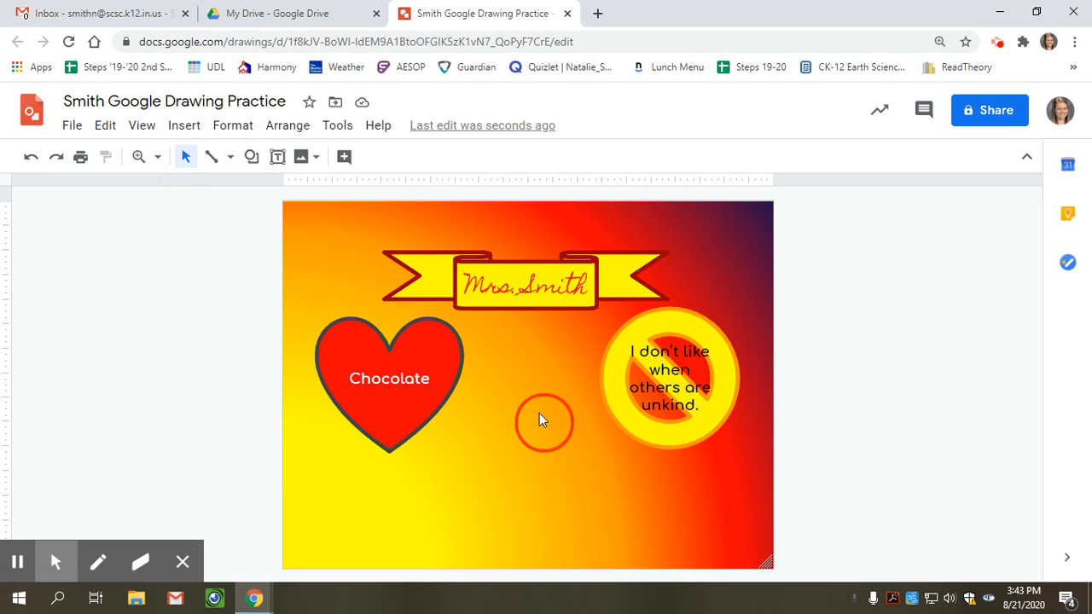
- Search the web for images of "pug puppies" and insert the black pug on green grass
left_click(303, 162)
left_click(336, 212)
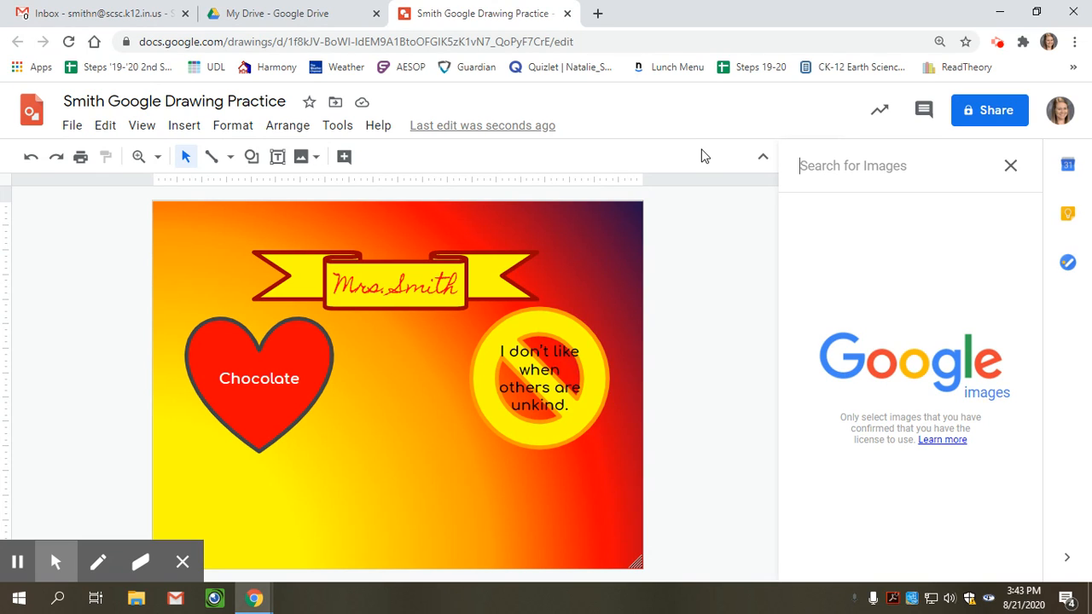
type("pug puppies")
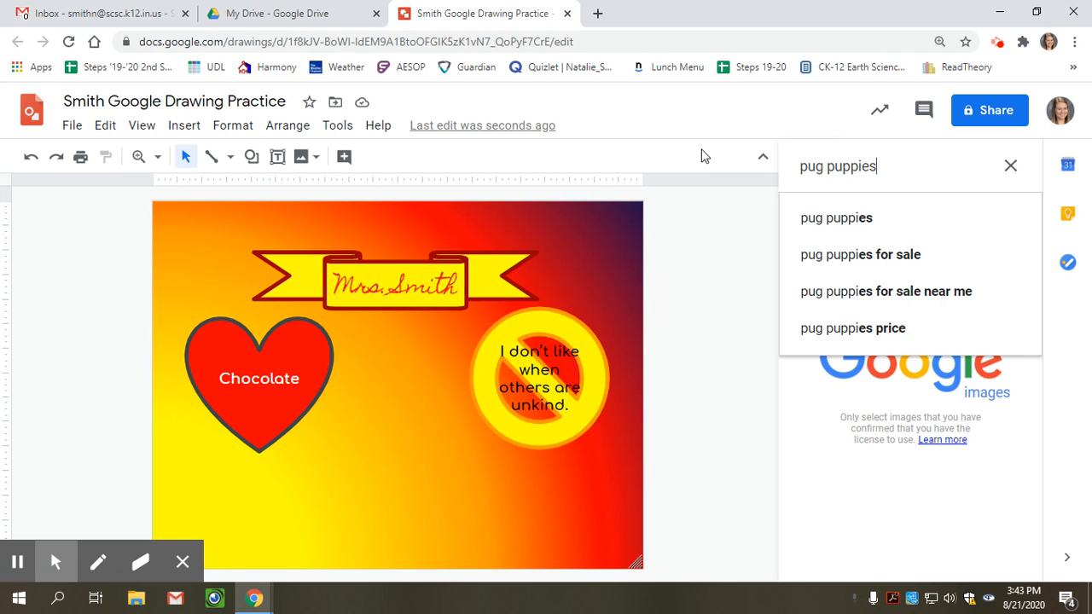
key("Down")
key("Return")
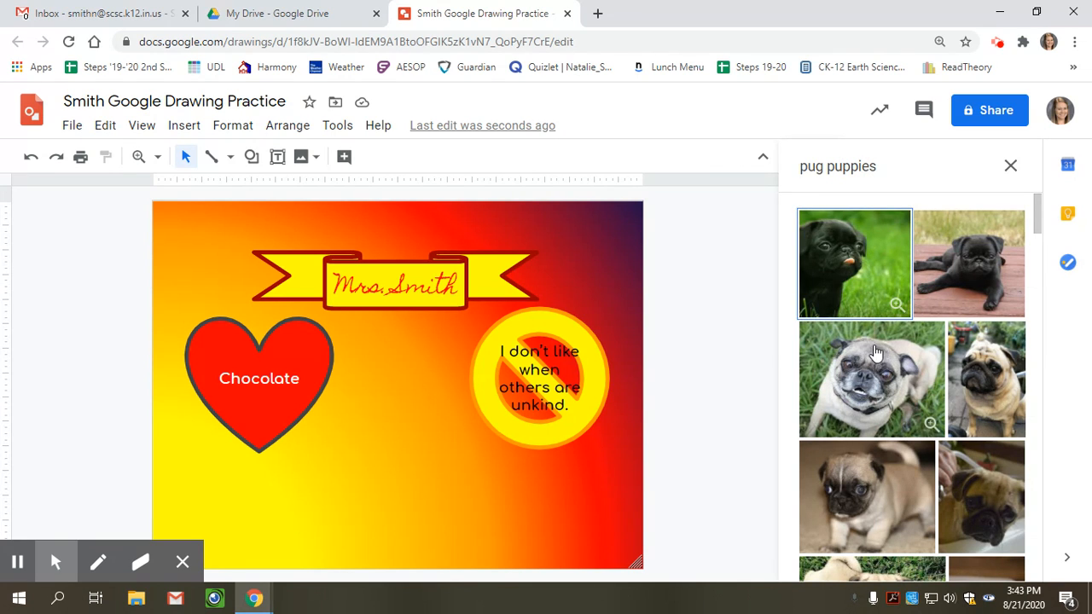
left_click(847, 280)
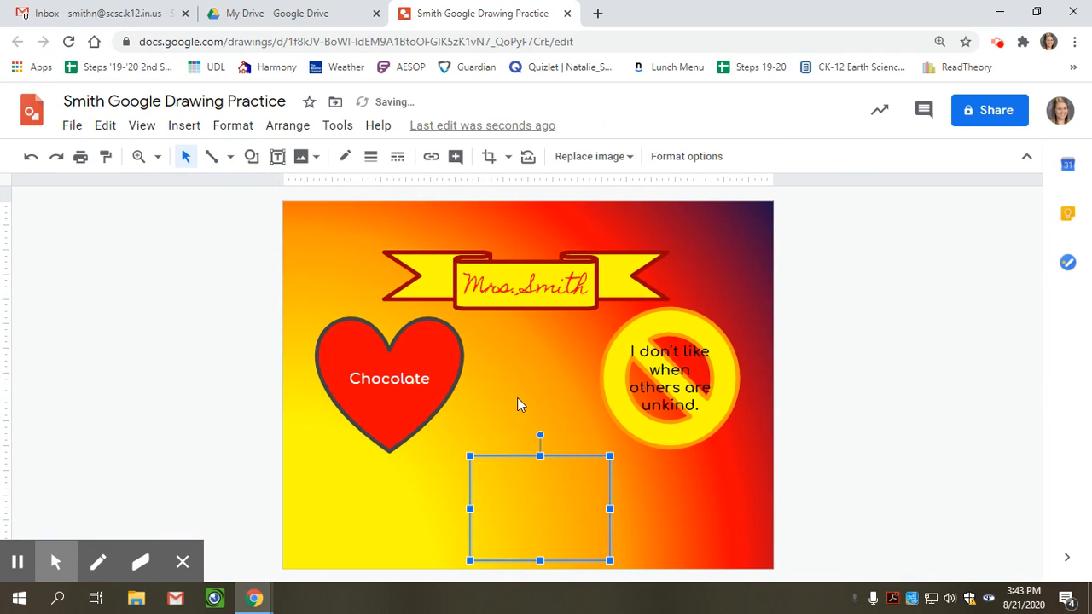
- Move the pug picture into the gap between the heart and the prohibition symbol, beneath the name banner
left_click_drag(545, 510, 571, 379)
left_click_drag(524, 409, 536, 409)
left_click(580, 502)
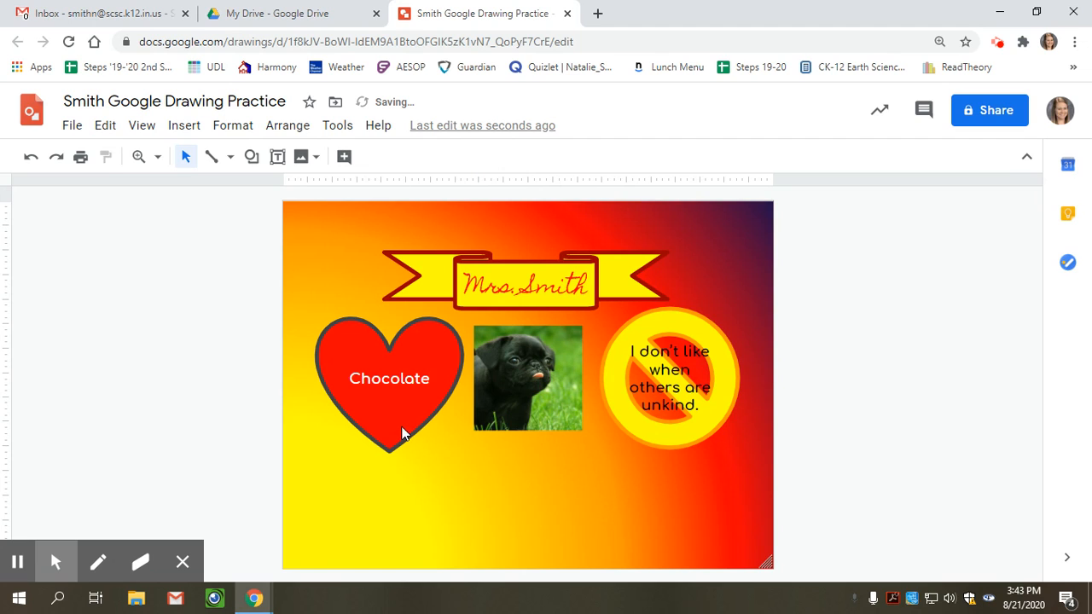
left_click(510, 394)
left_click(893, 475)
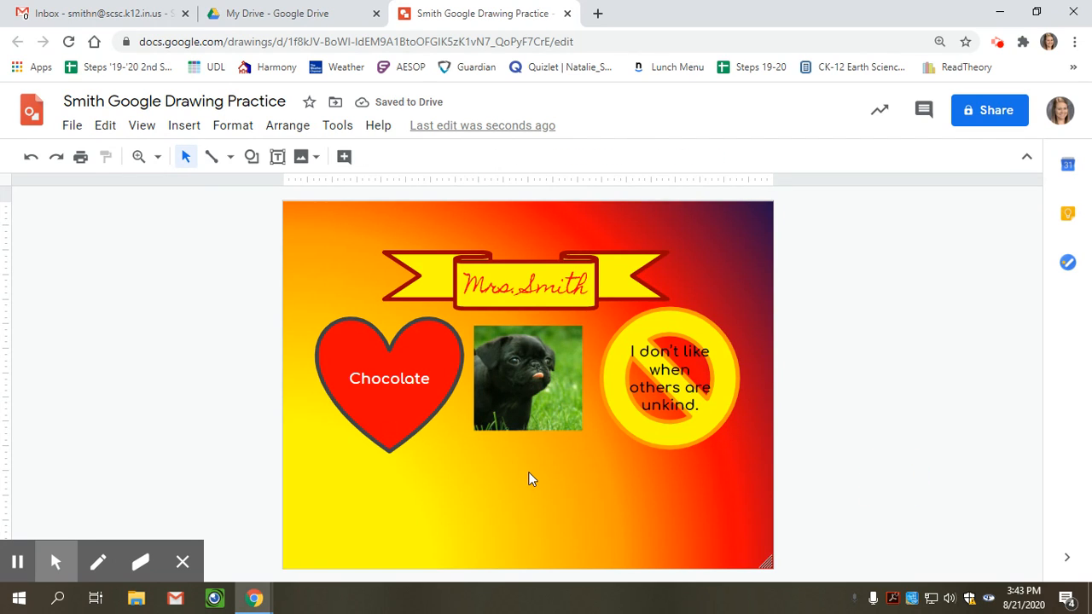